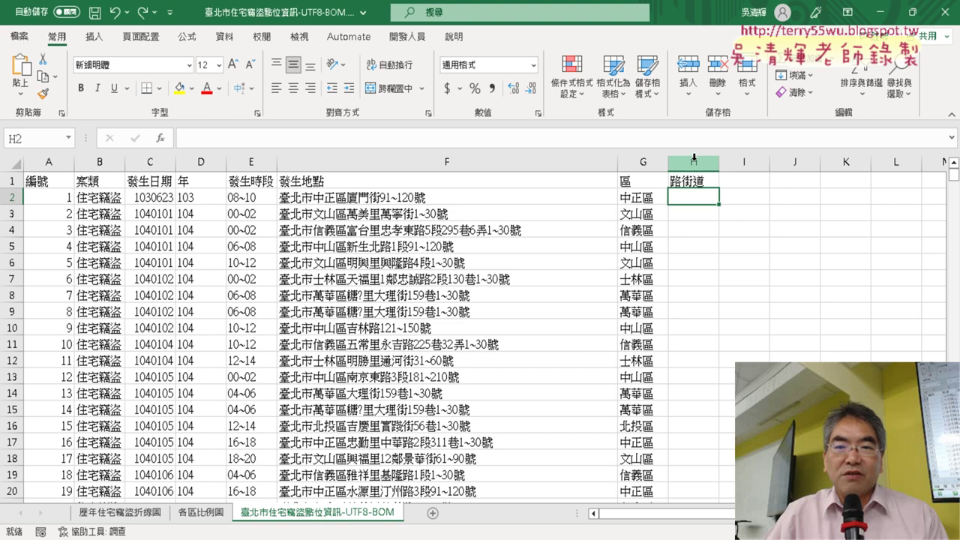
Inspect the addresses in F2 and F3, marking the street name 萬寧街.
left_click(491, 163)
left_click(424, 202)
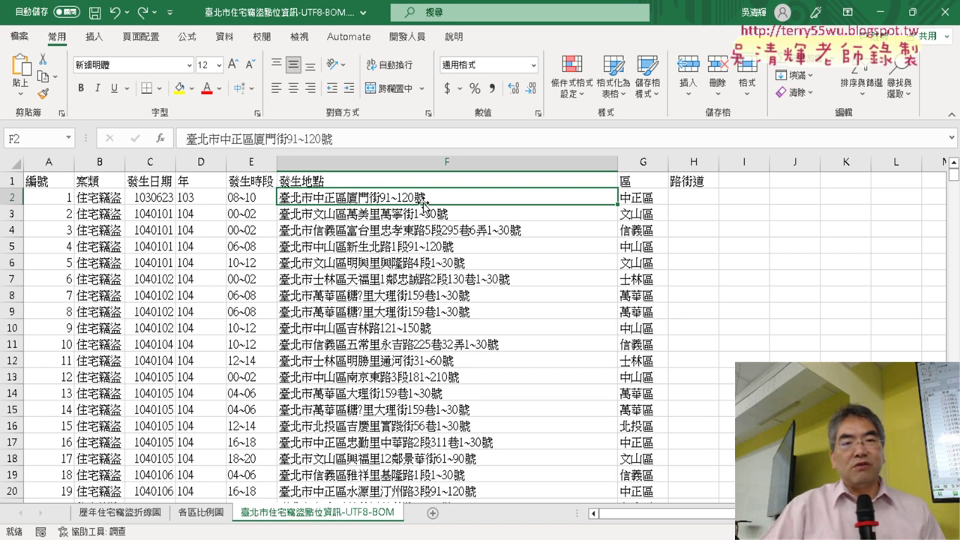
left_click(694, 197)
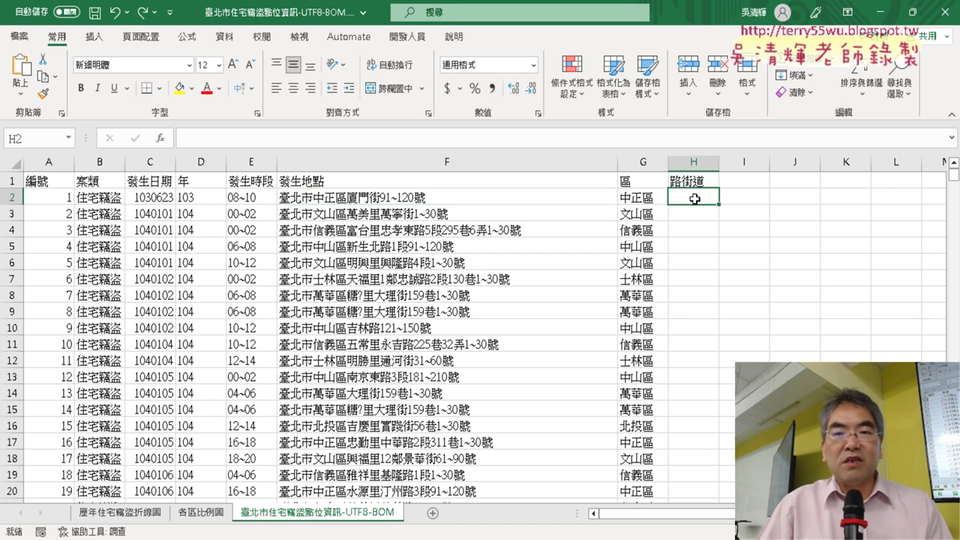
left_click(349, 199)
double_click(348, 199)
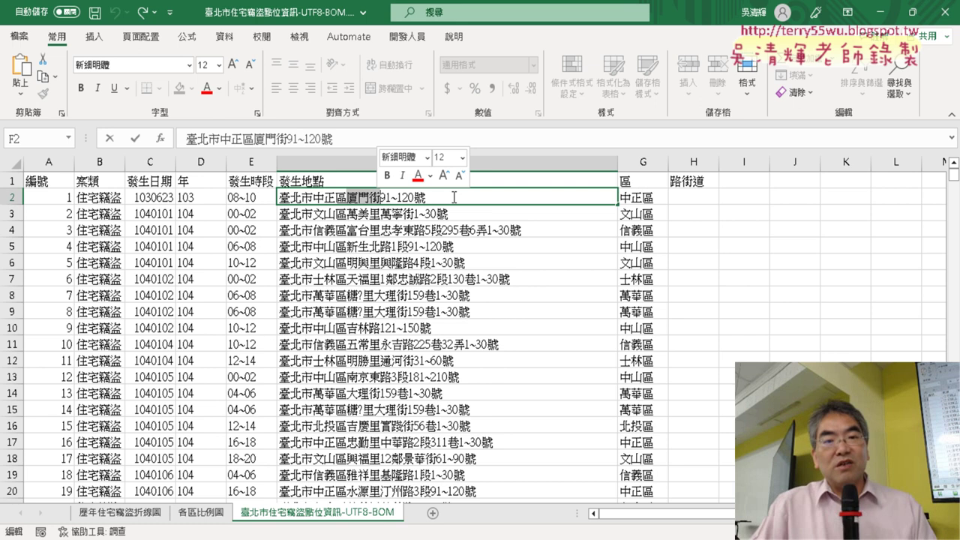
left_click(385, 213)
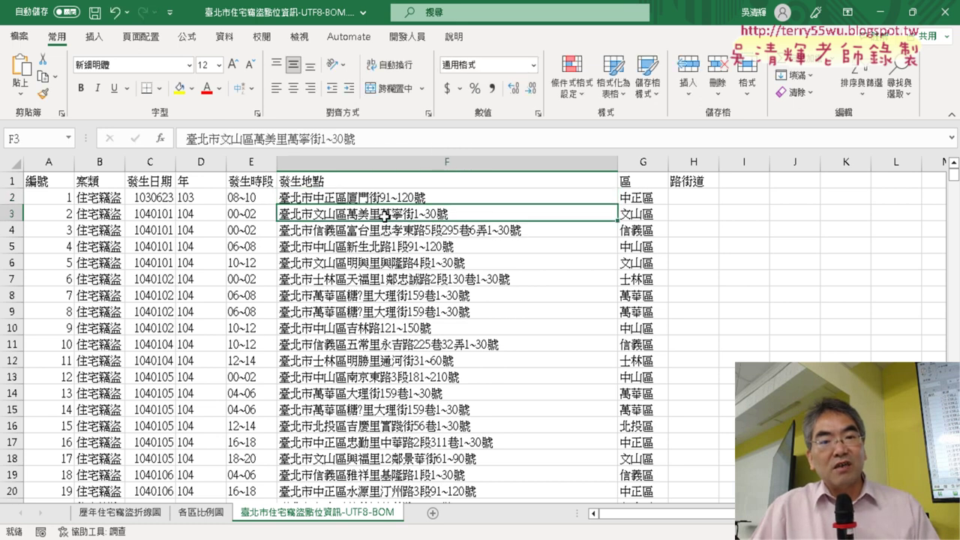
double_click(384, 212)
left_click_drag(381, 214, 414, 216)
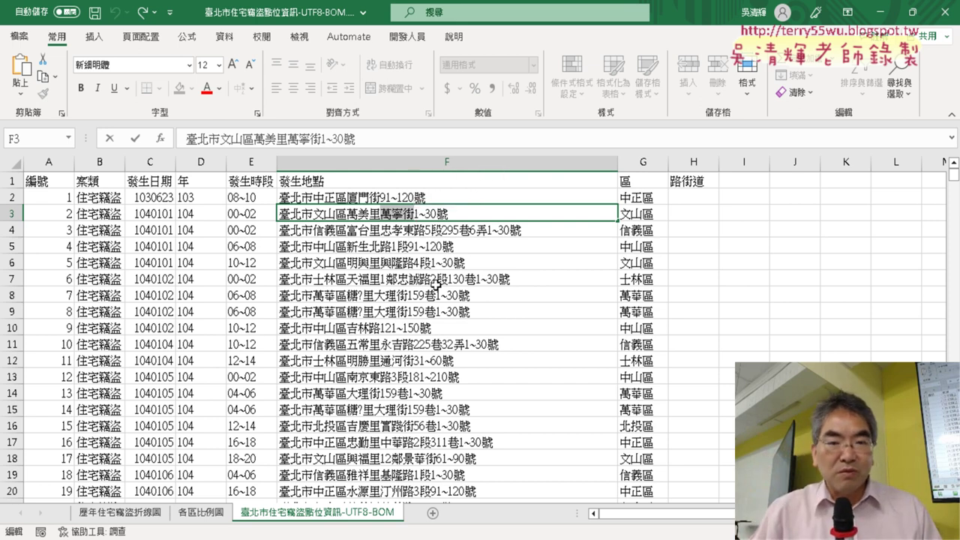
Examine the row 7 address, marking the 鄰 character in F7.
left_click(489, 277)
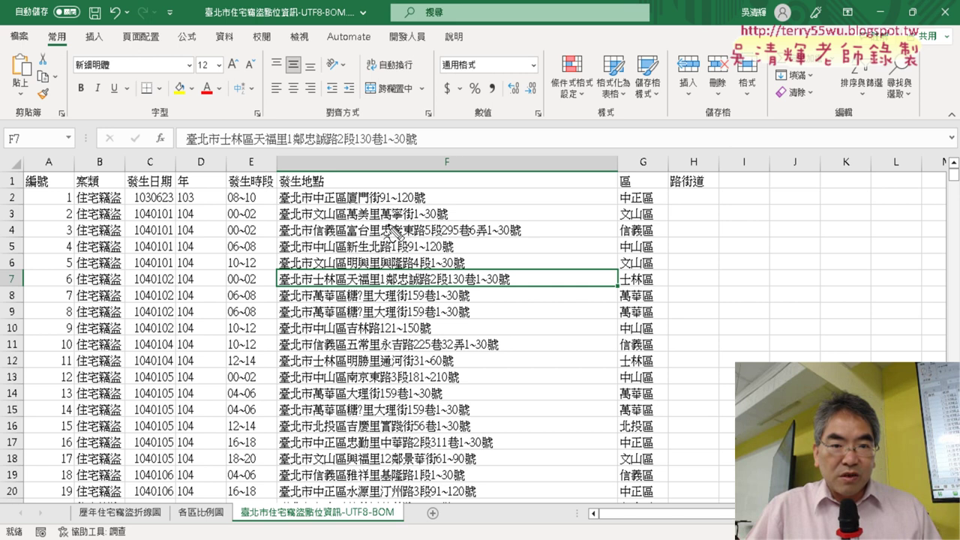
mouse_move(358, 214)
left_mouse_down()
mouse_move(345, 193)
mouse_move(387, 214)
left_mouse_up()
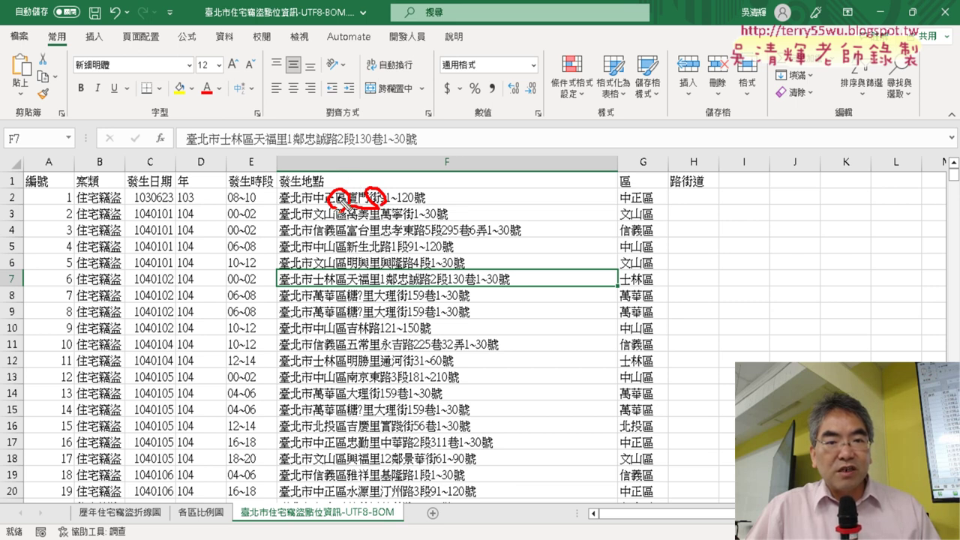
mouse_move(341, 157)
left_mouse_down()
mouse_move(342, 177)
mouse_move(350, 167)
mouse_move(350, 177)
left_mouse_up()
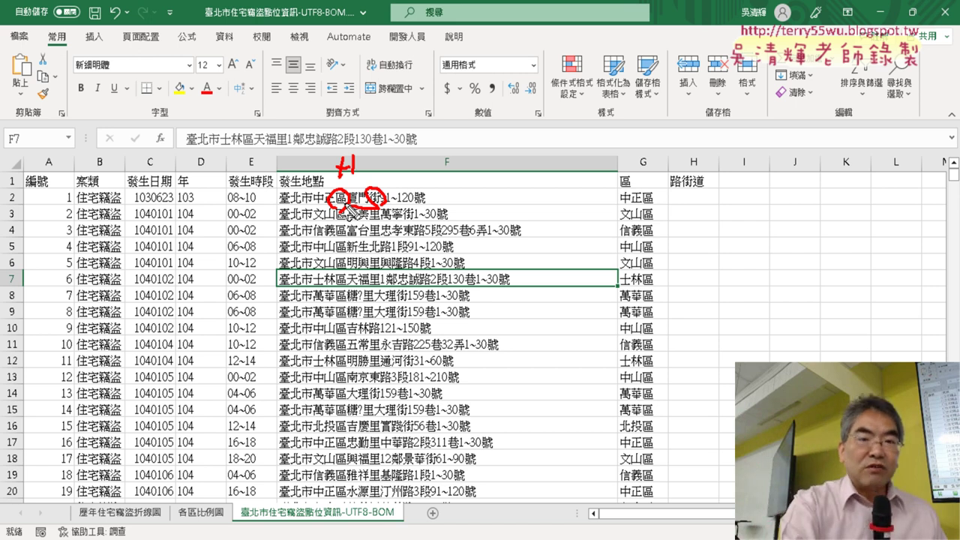
key("Escape")
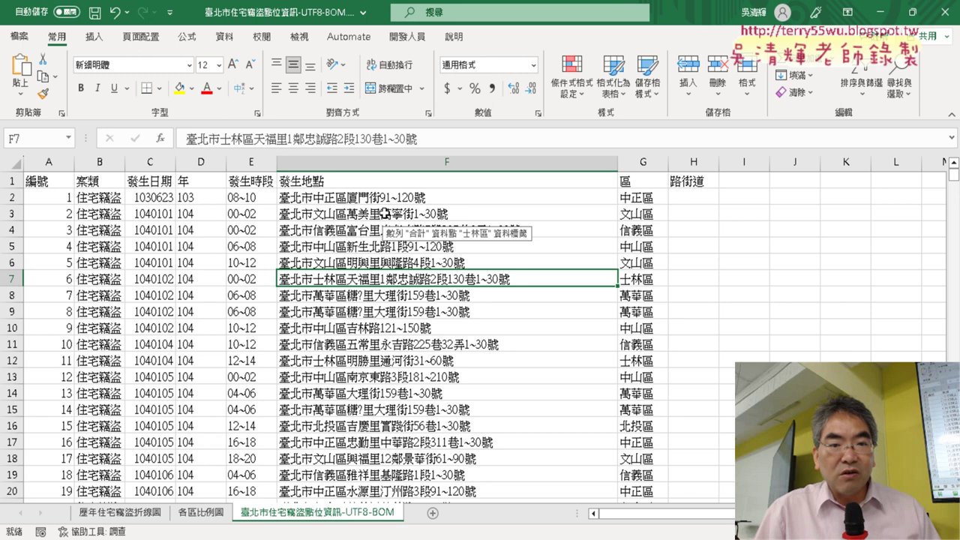
double_click(382, 214)
left_click_drag(386, 214, 415, 214)
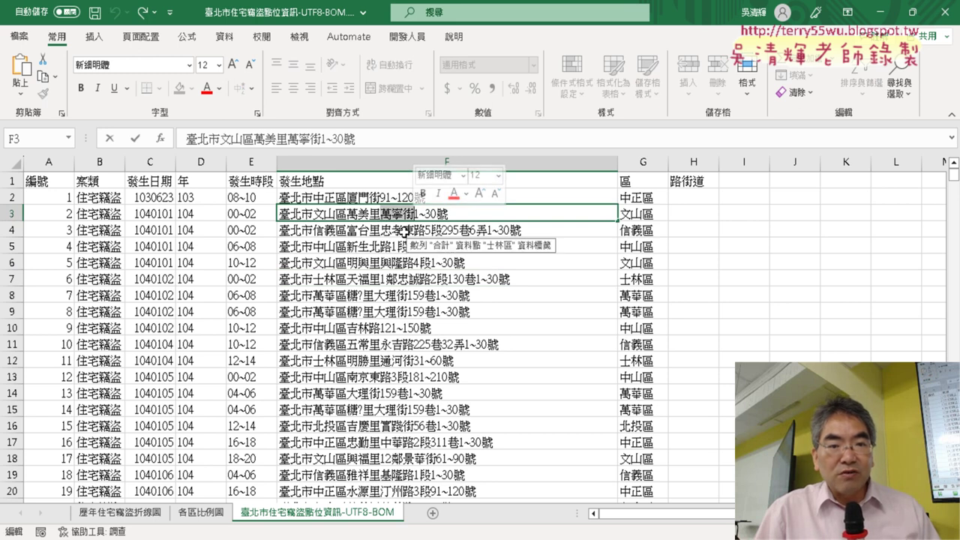
left_click(381, 230)
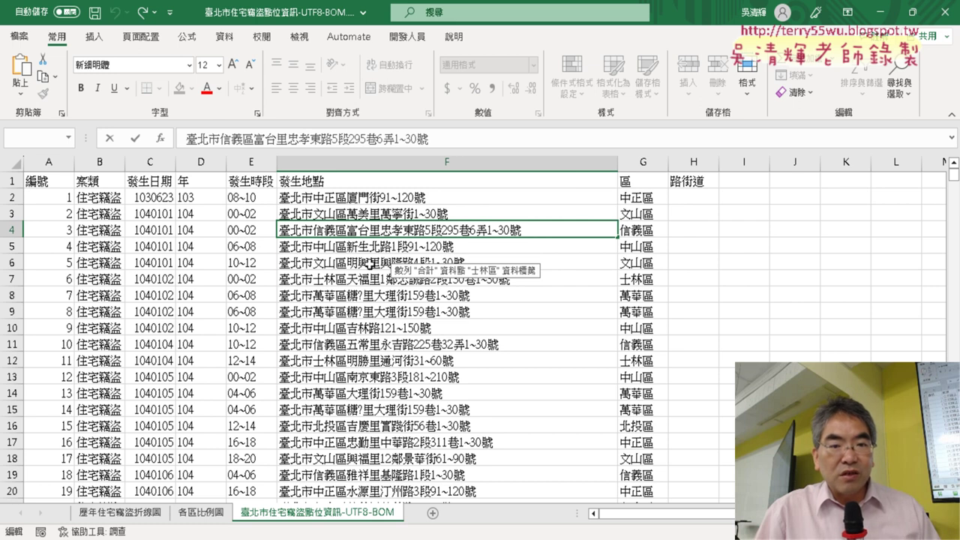
left_click(383, 282)
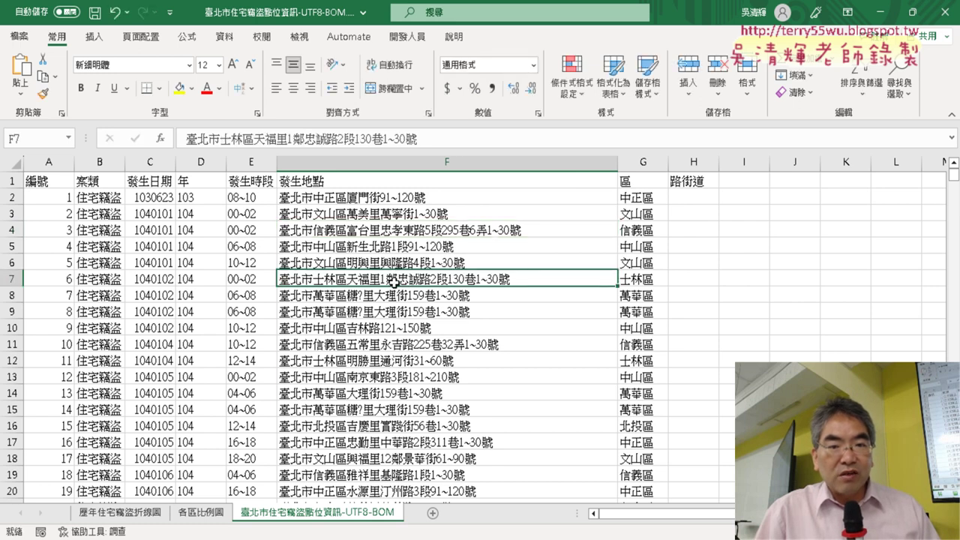
double_click(391, 278)
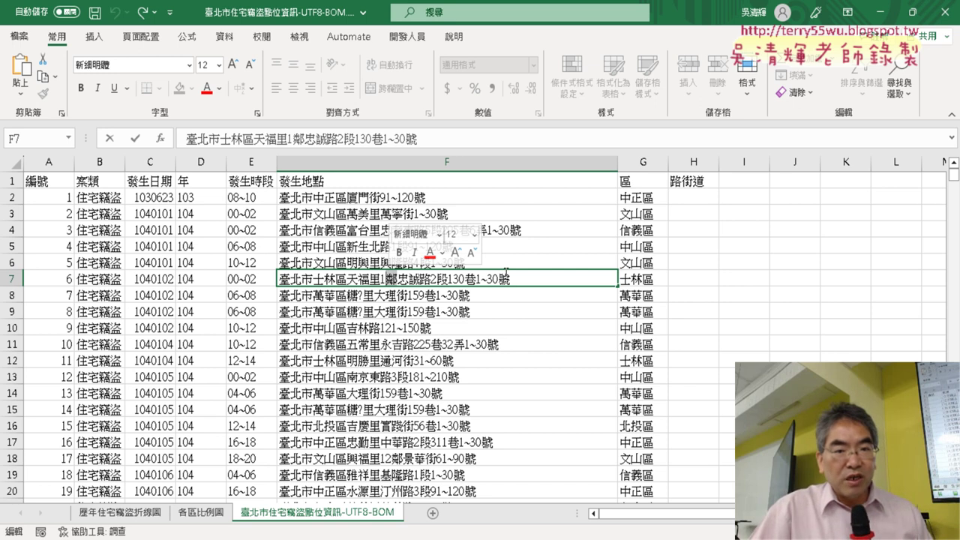
left_click(379, 280)
double_click(376, 279)
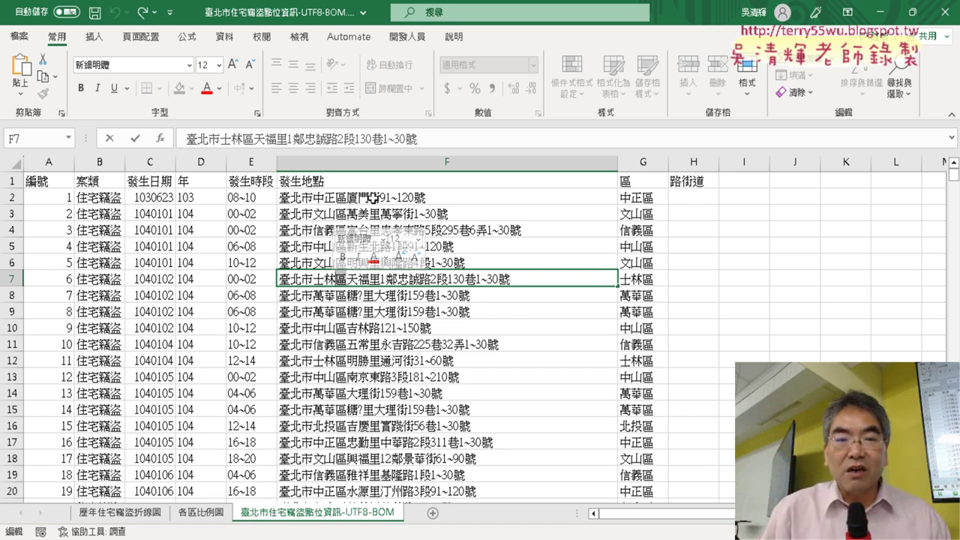
Review the F4 and row 7 Shilin addresses, then select empty cell H7.
left_click(373, 197)
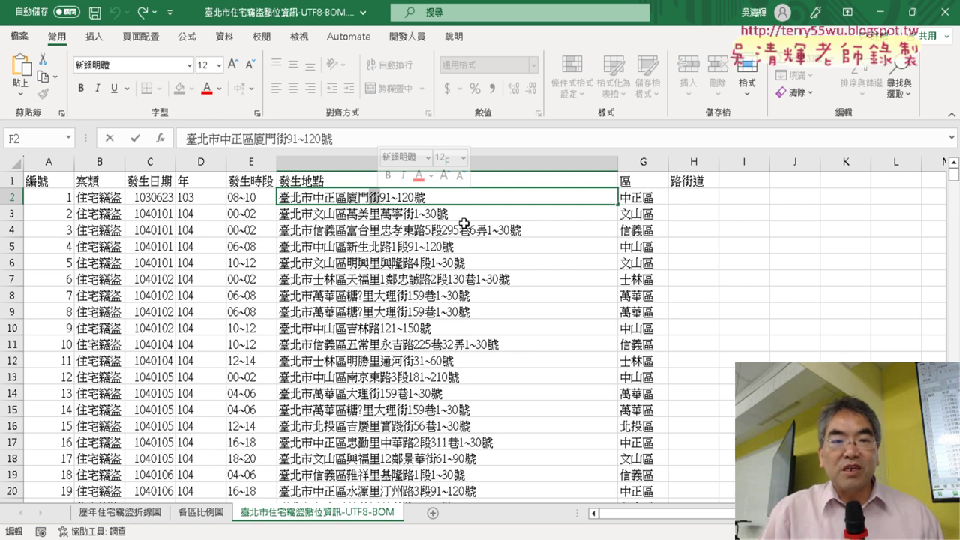
left_click(425, 231)
double_click(423, 231)
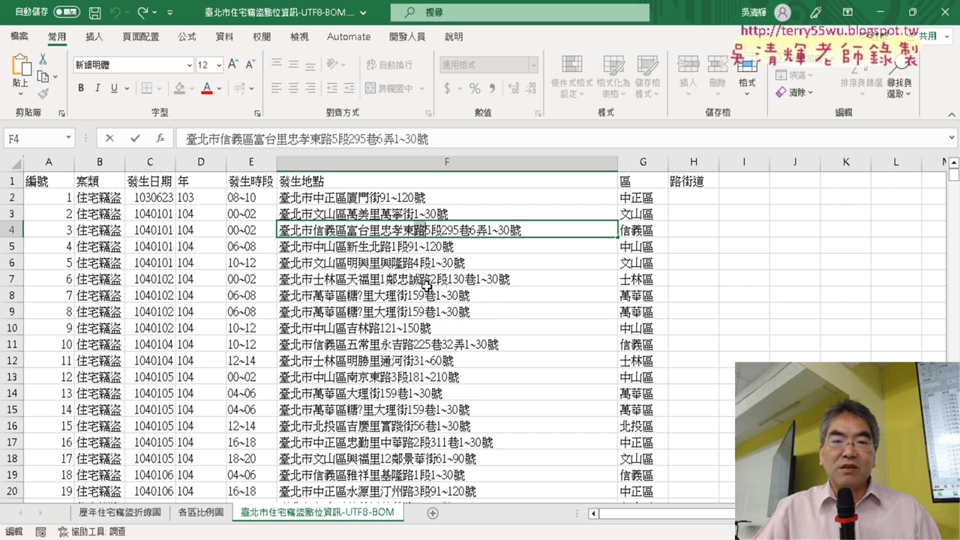
left_click(526, 280)
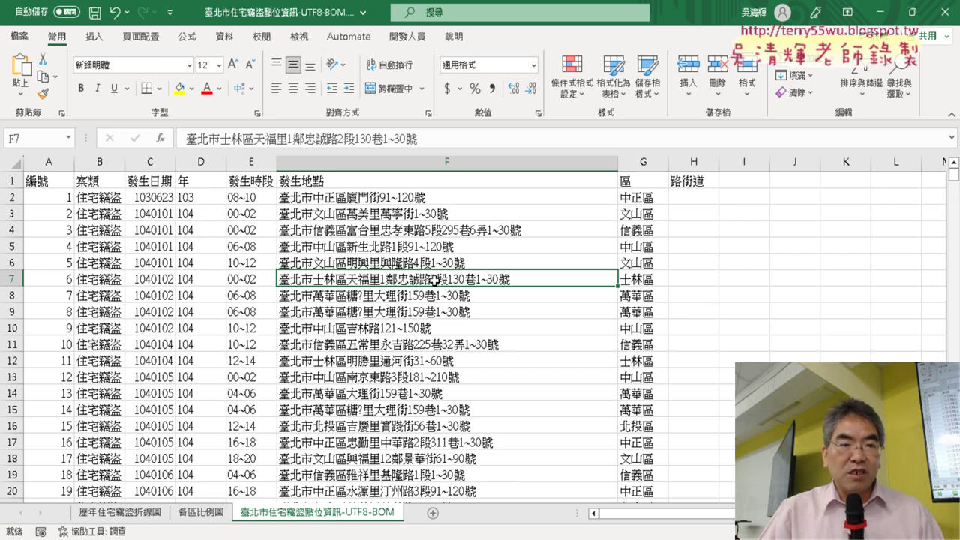
mouse_move(421, 299)
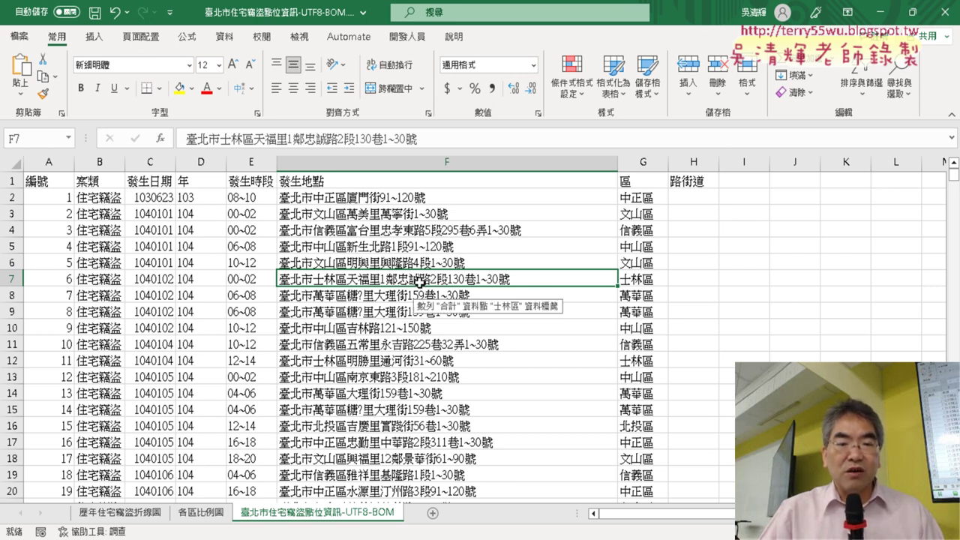
left_click(698, 279)
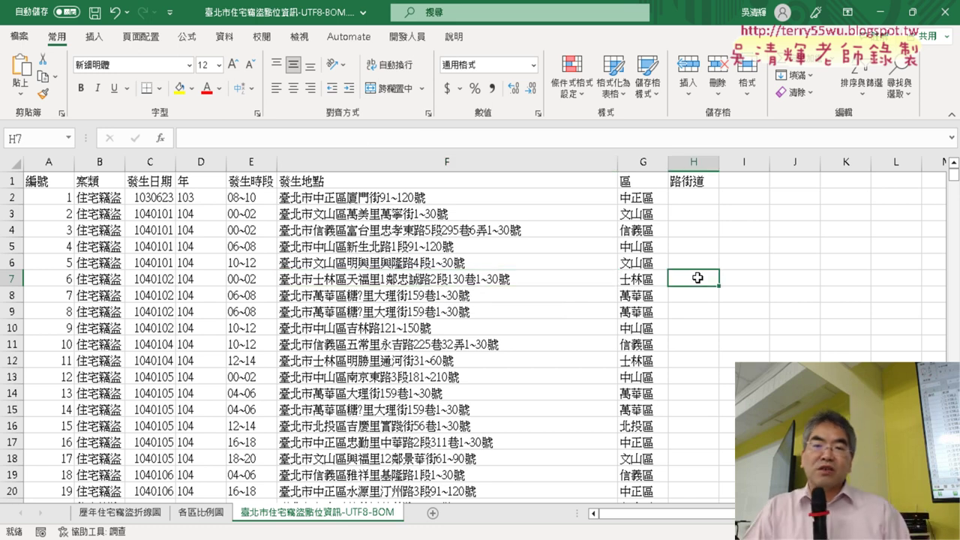
Insert the FIND function into H7 from the Text category.
left_click(160, 140)
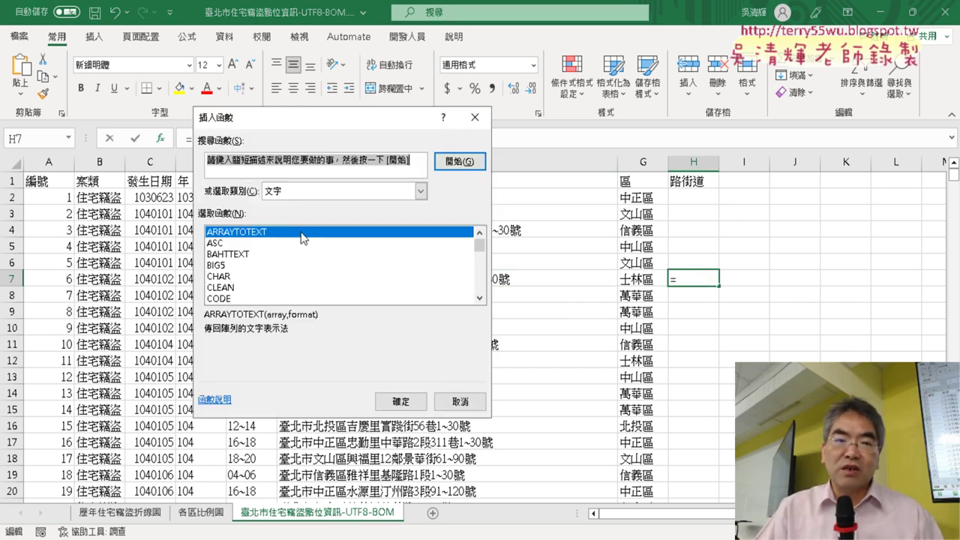
left_click(333, 194)
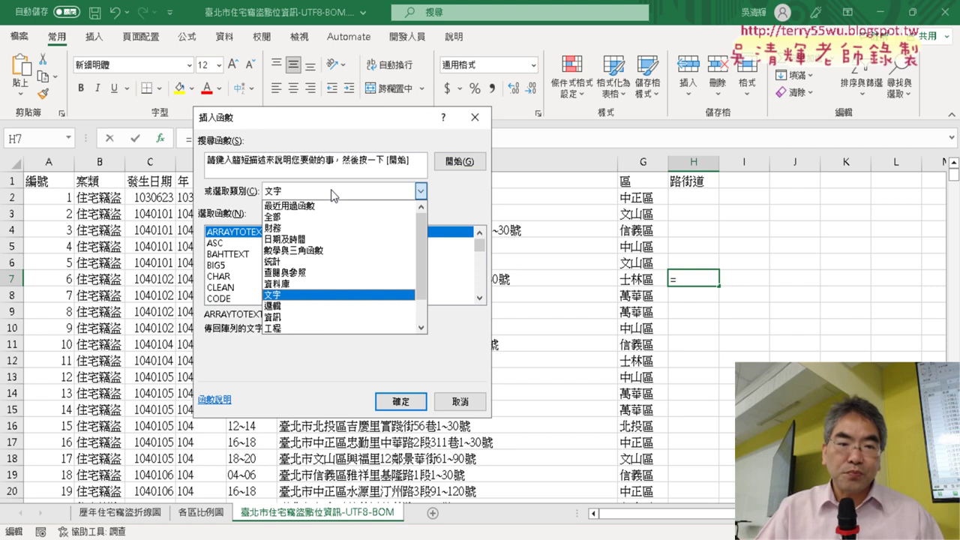
left_click(333, 194)
left_click(483, 297)
left_click(483, 297)
left_click(483, 297)
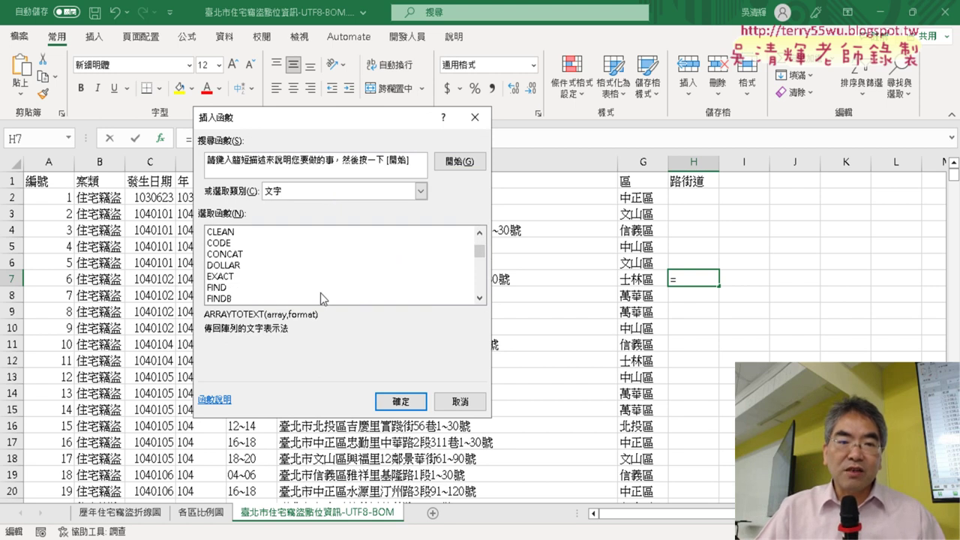
double_click(320, 290)
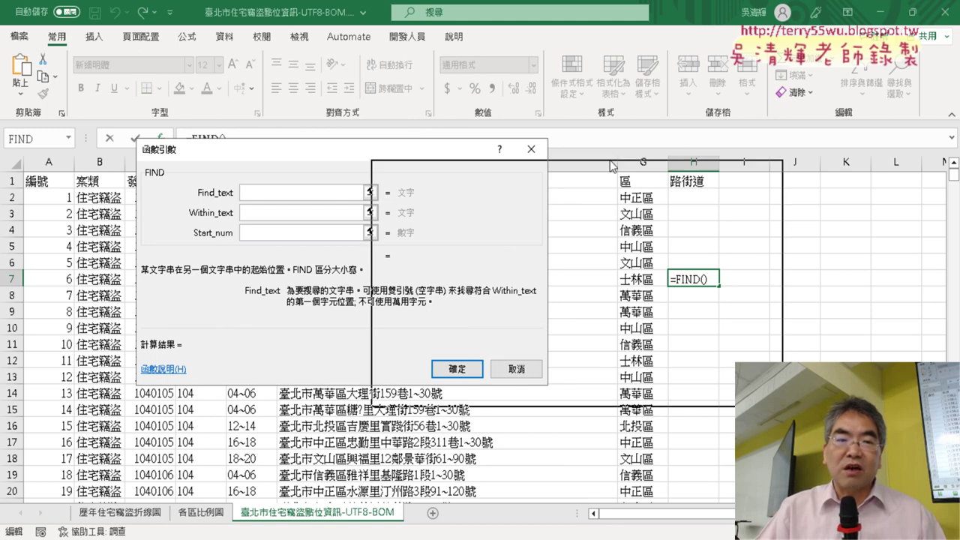
left_click_drag(398, 343, 615, 164)
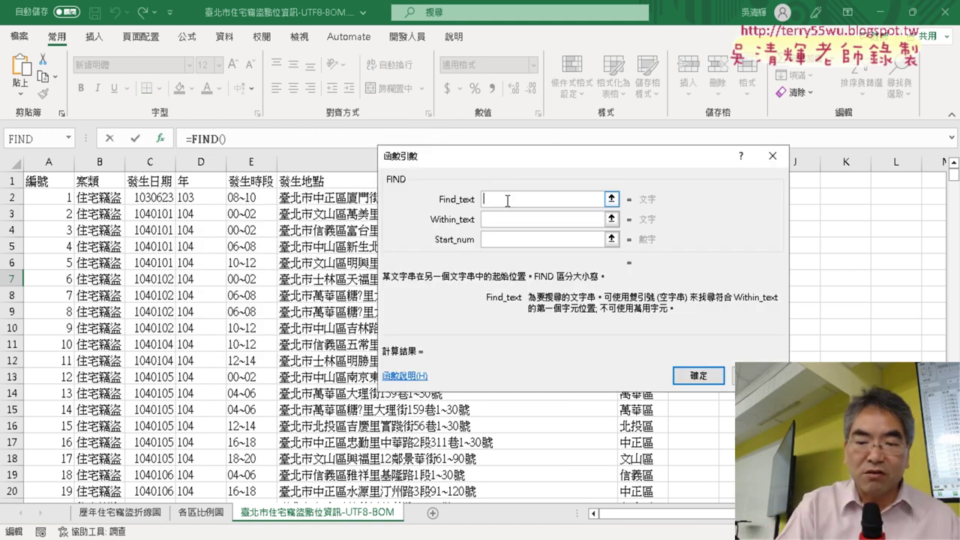
Enter 鄰 as Find_text and F7 as Within_text, committing =FIND("鄰",F7).
type("ㄉㄧ")
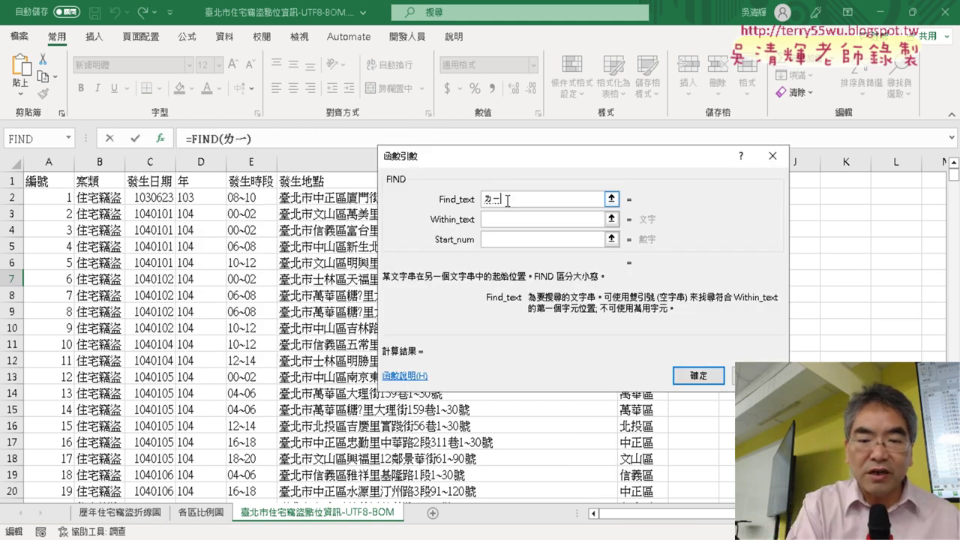
type("ㄣ林")
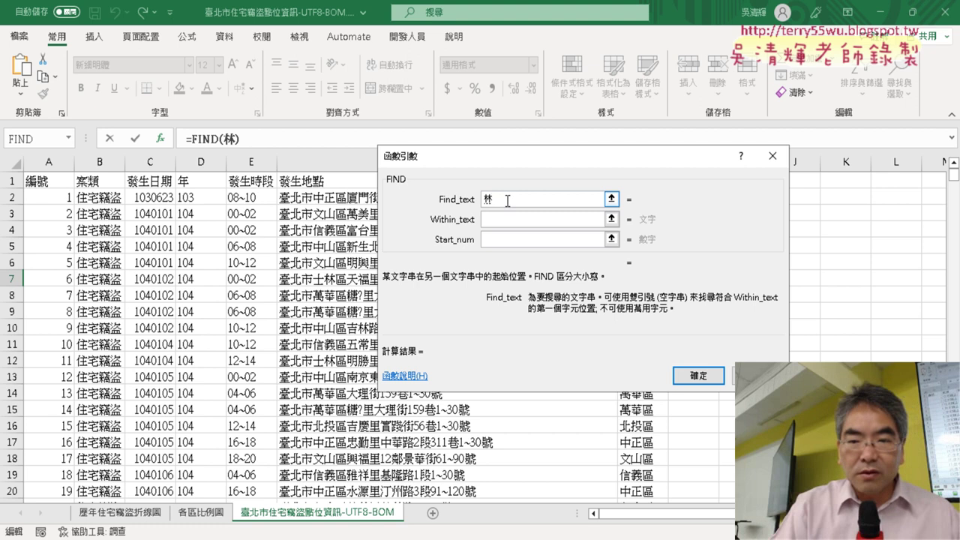
key("Down")
key("Down")
key("Down")
key("Down")
key("Down")
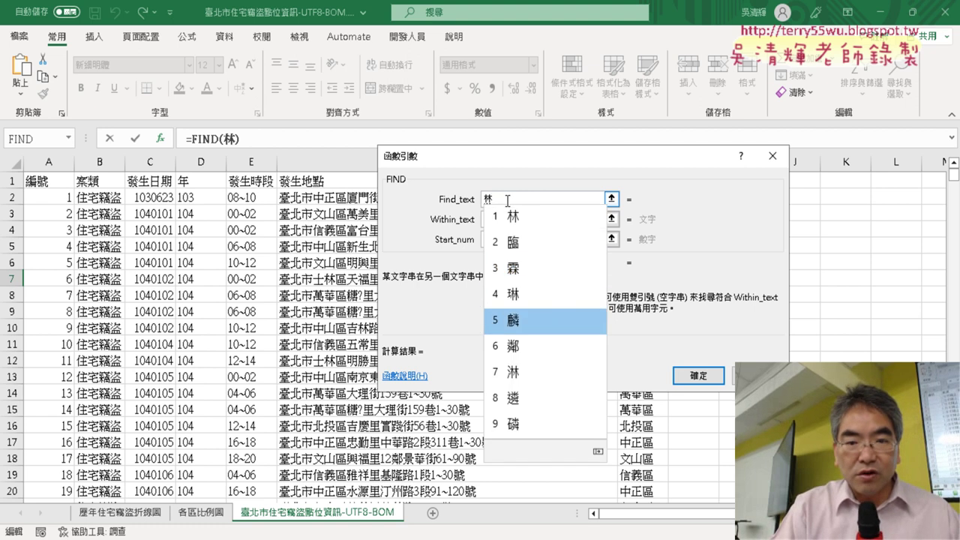
key("Down")
key("Escape")
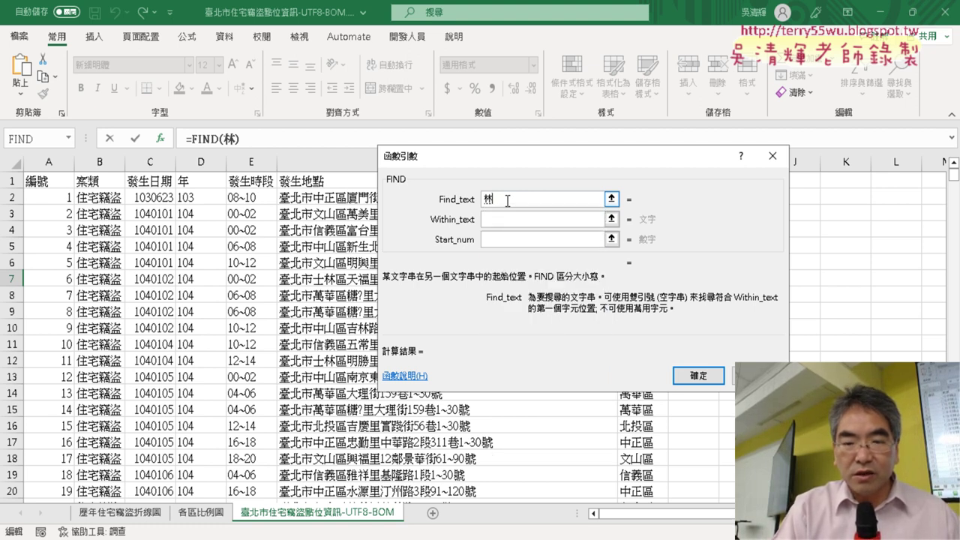
key("Down")
key("Down")
key("Down")
key("Down")
key("Down")
key("Down")
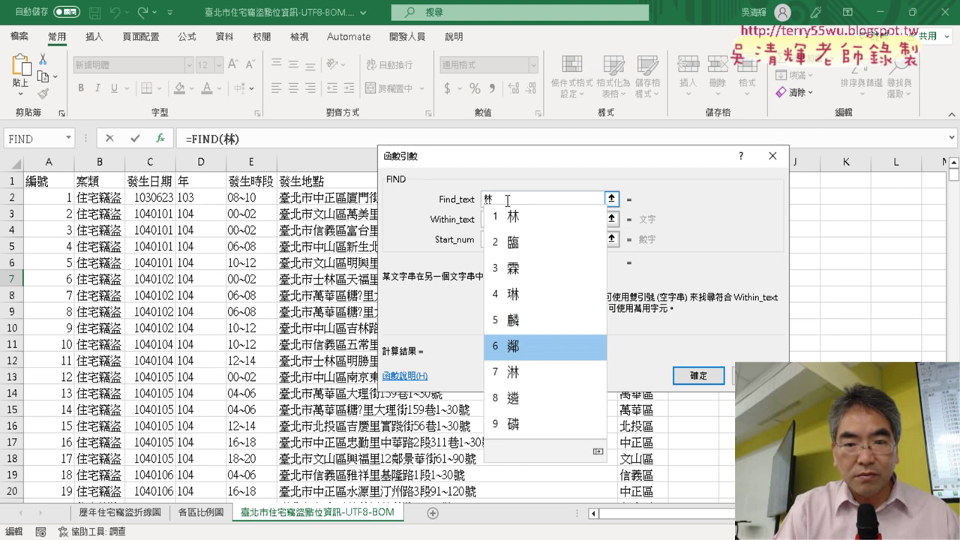
key("Return")
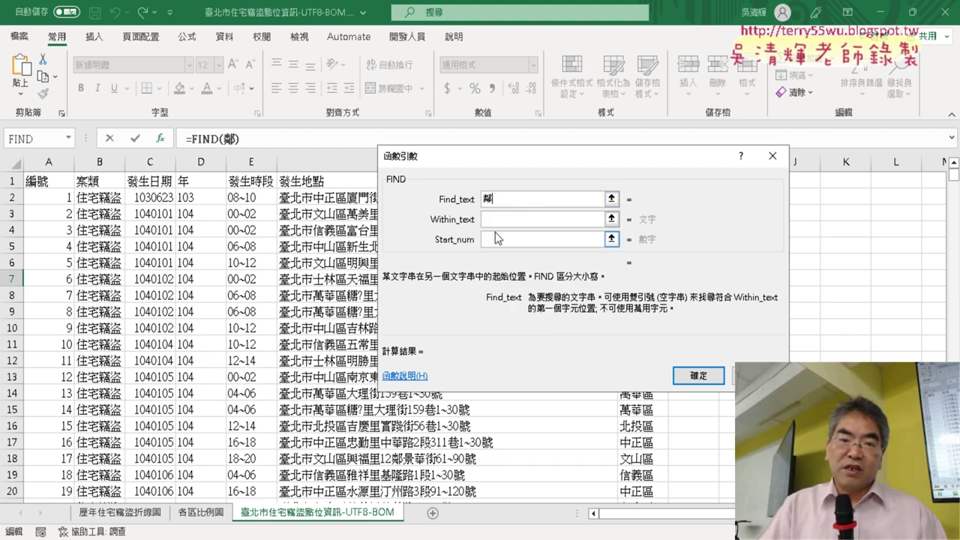
left_click(587, 219)
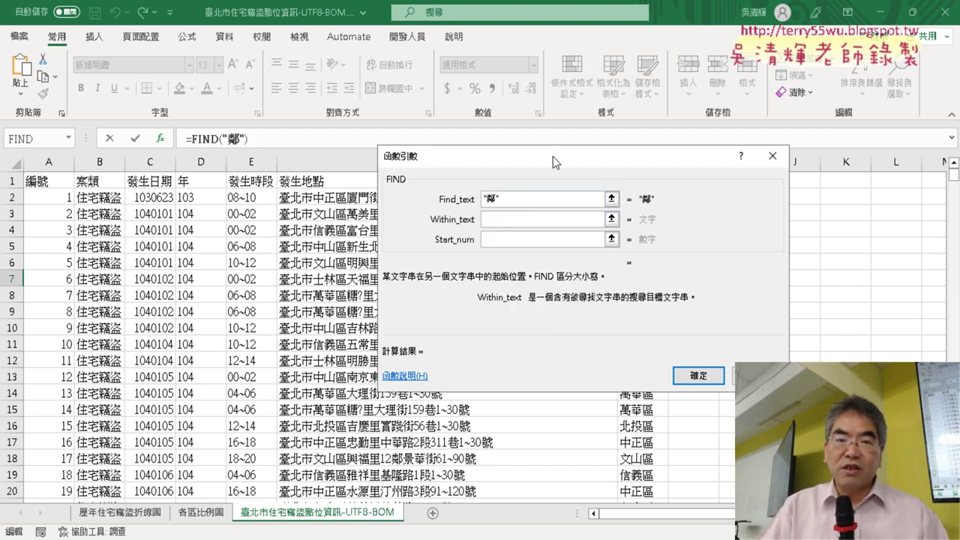
left_click_drag(532, 177, 691, 174)
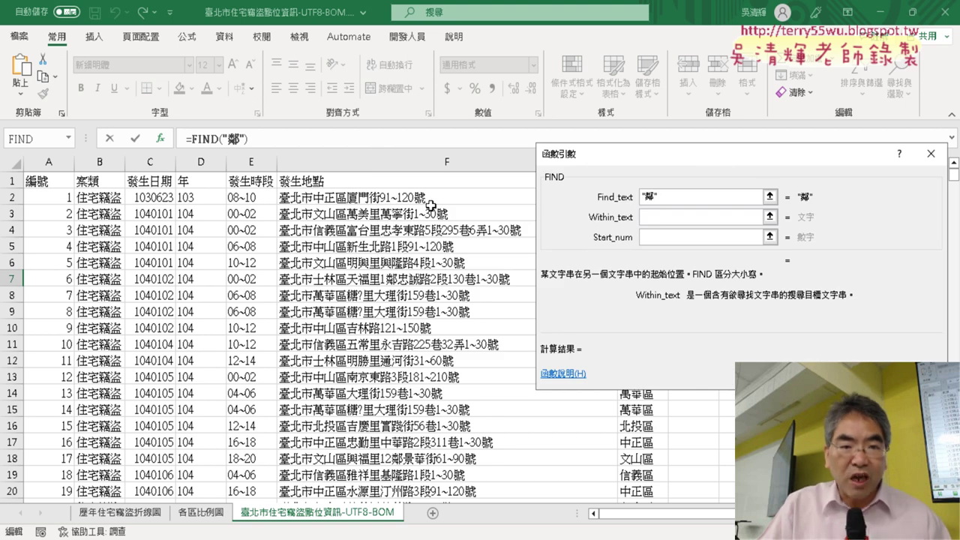
left_click(414, 282)
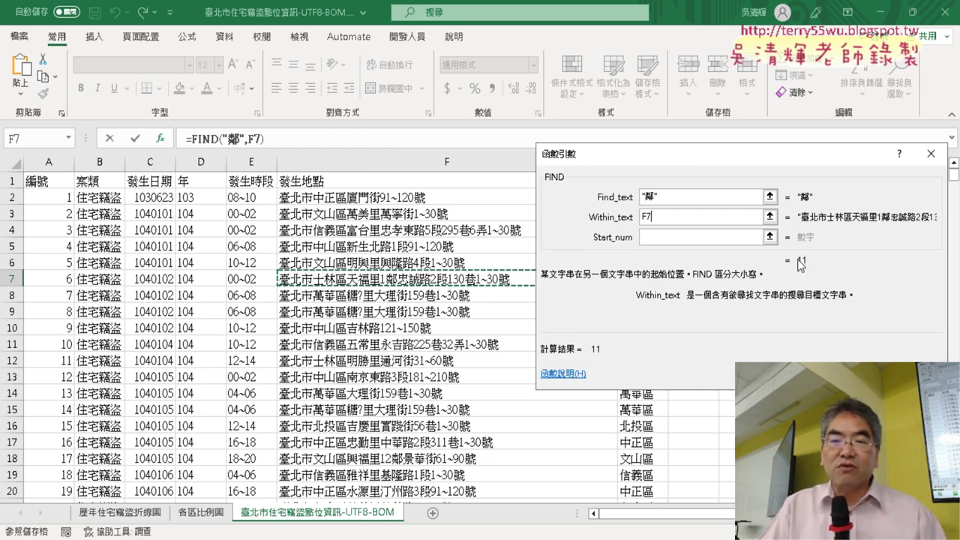
key("Return")
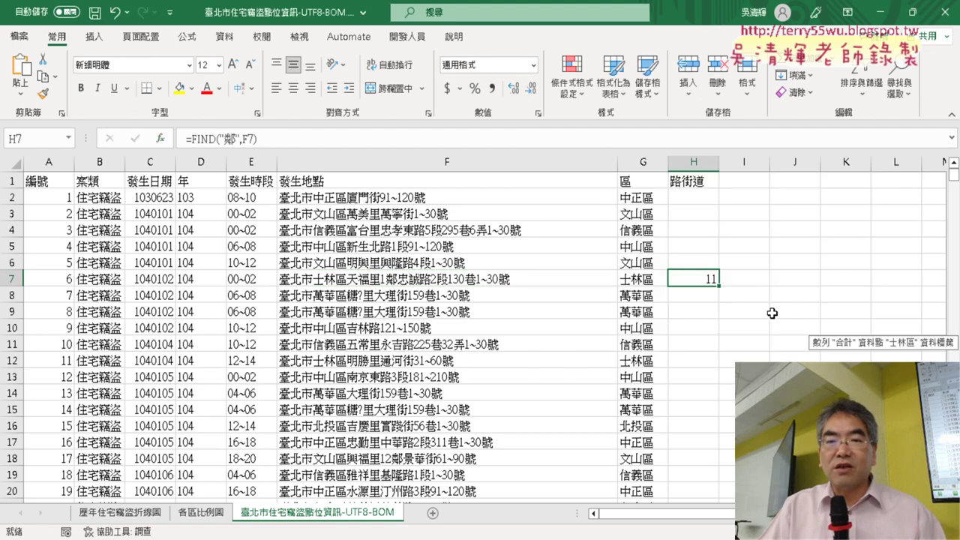
Copy H7's FIND formula up to H2 and down column H, then check H6's #VALUE! and H7's 11.
left_click_drag(720, 284, 754, 196)
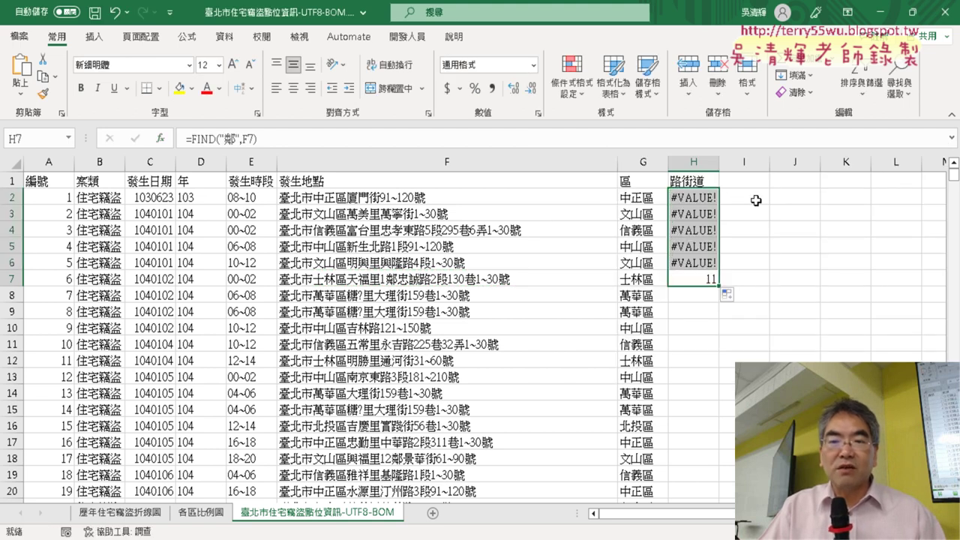
double_click(720, 286)
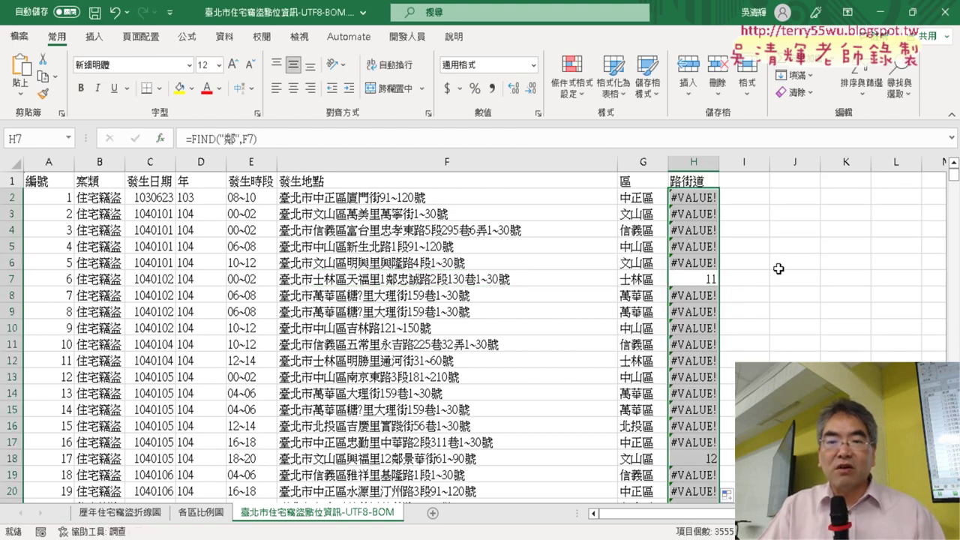
left_click(706, 457)
left_click(710, 280)
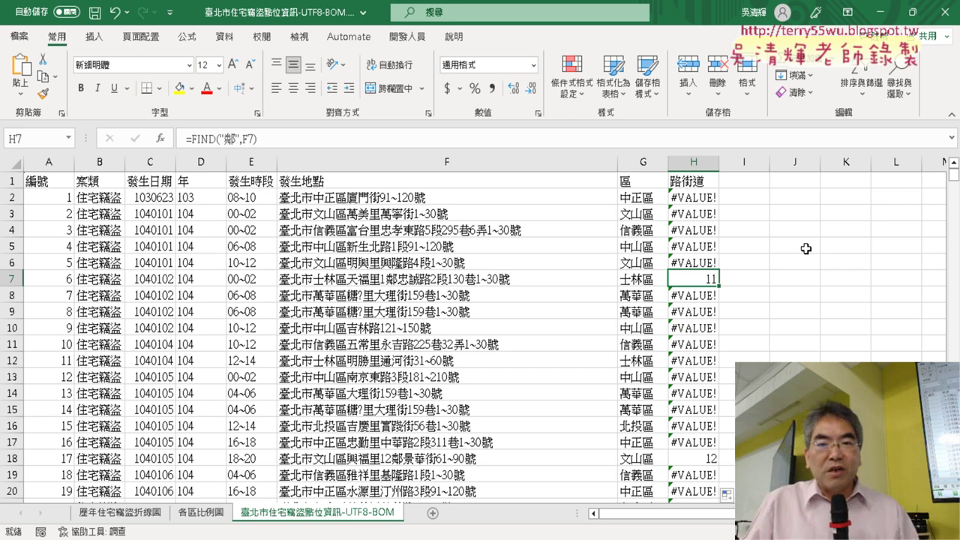
left_click(713, 263)
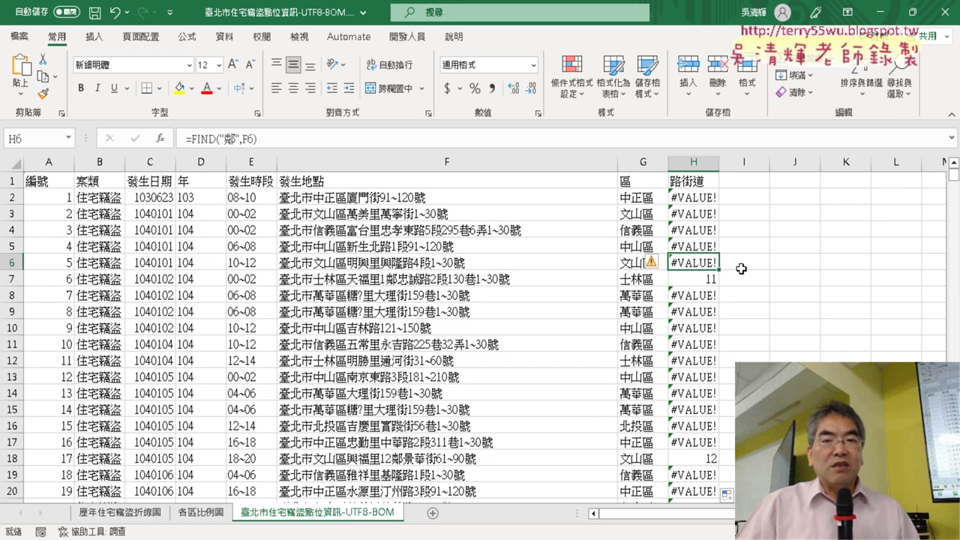
left_click(709, 277)
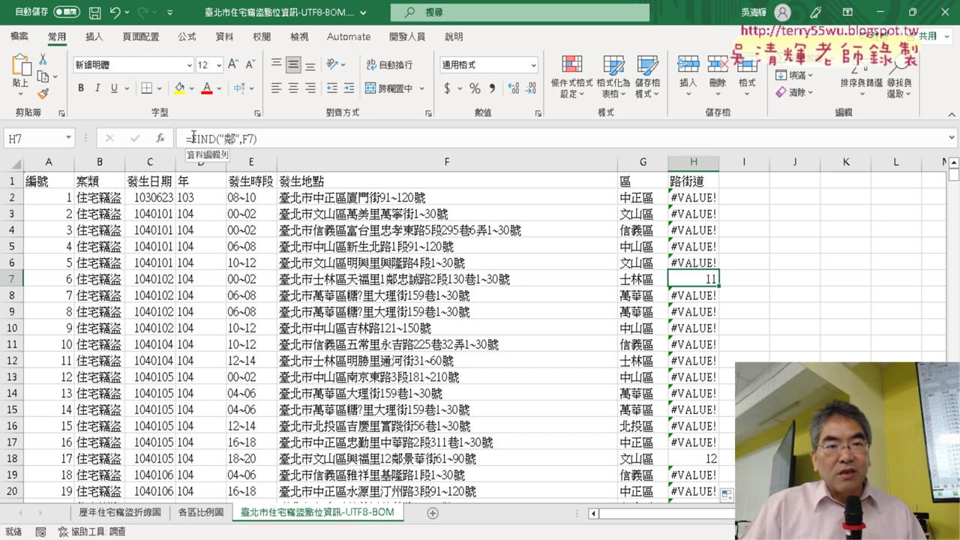
Cut the FIND expression from H7's formula and insert the Logical function IFERROR.
left_click_drag(192, 140, 258, 139)
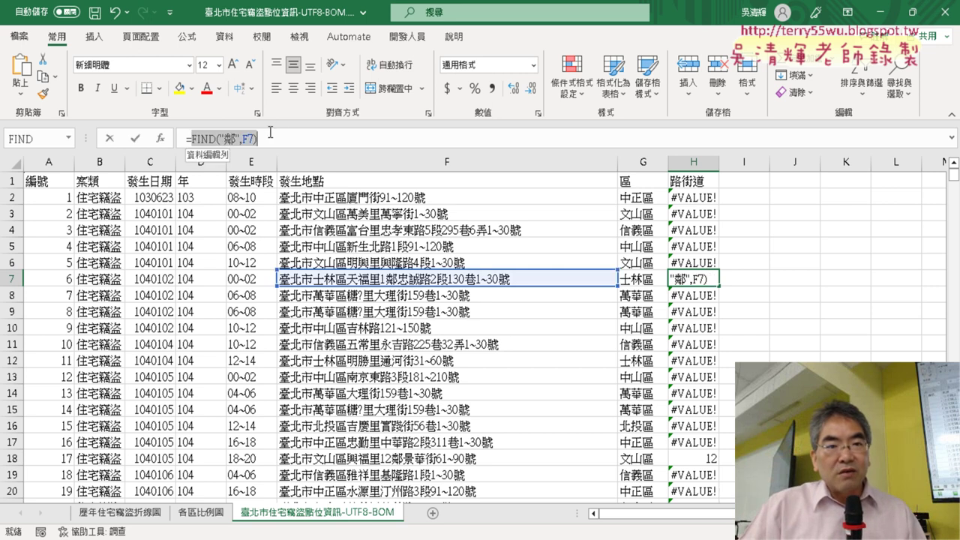
right_click(234, 141)
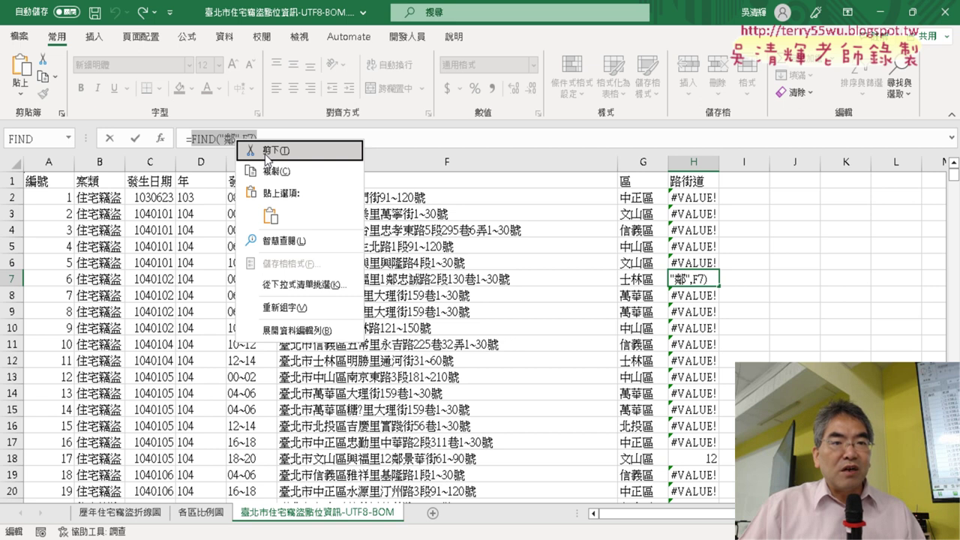
left_click(267, 152)
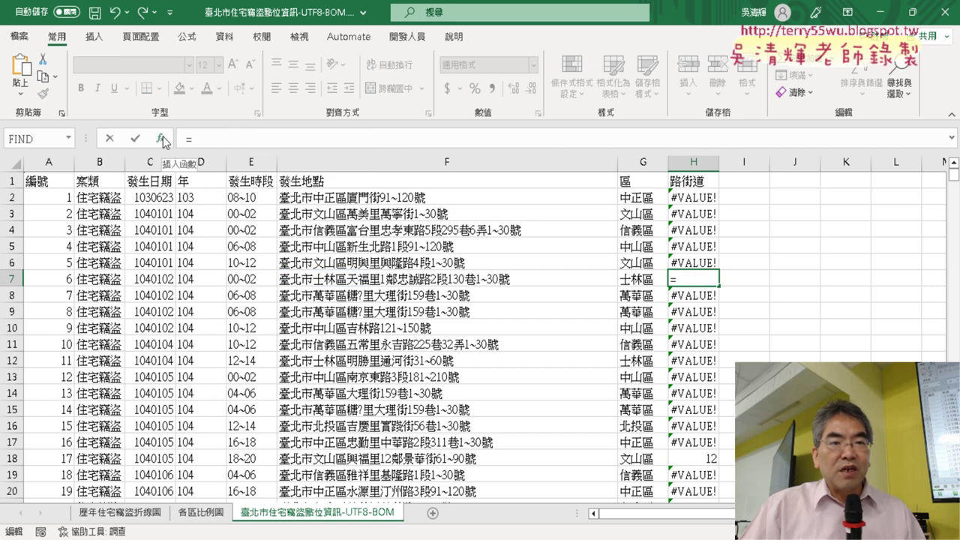
left_click(161, 139)
left_click(756, 194)
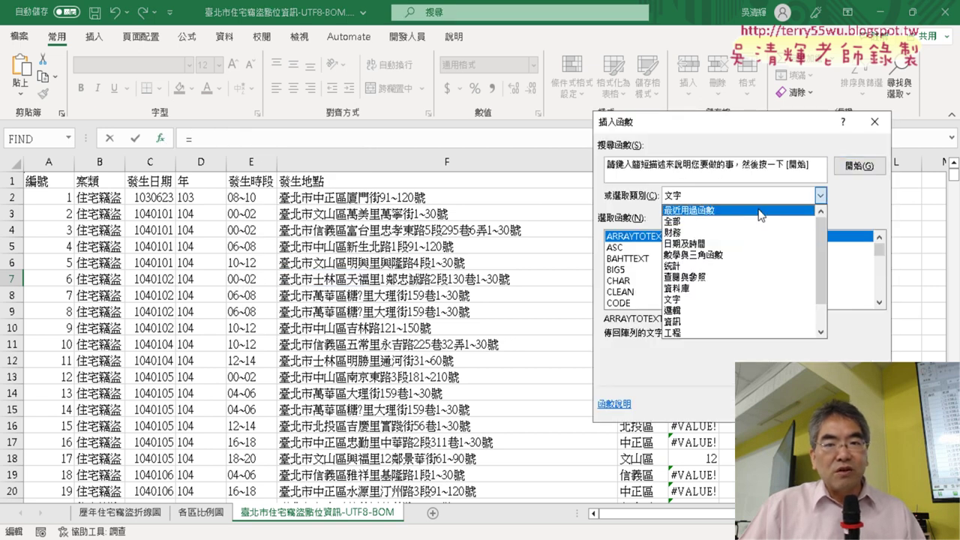
left_click(742, 311)
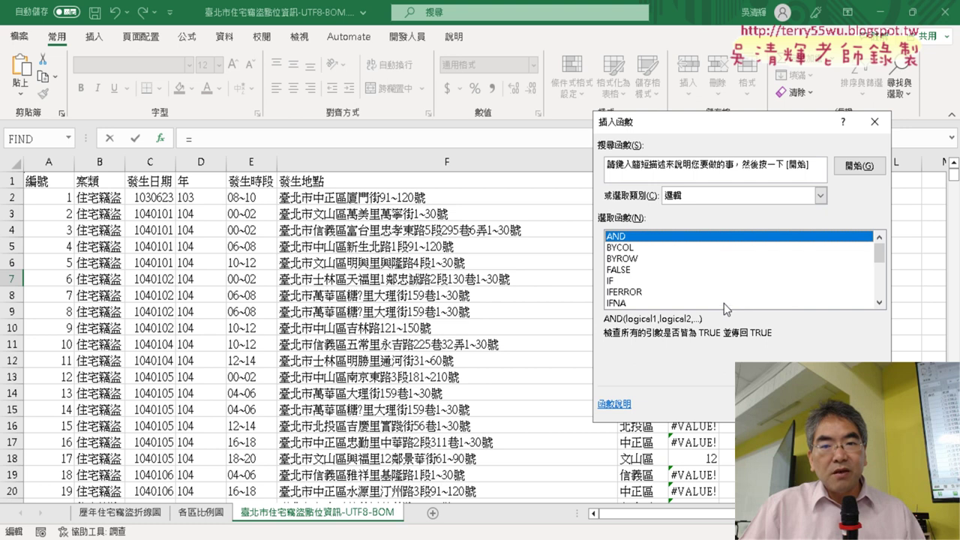
left_click(642, 294)
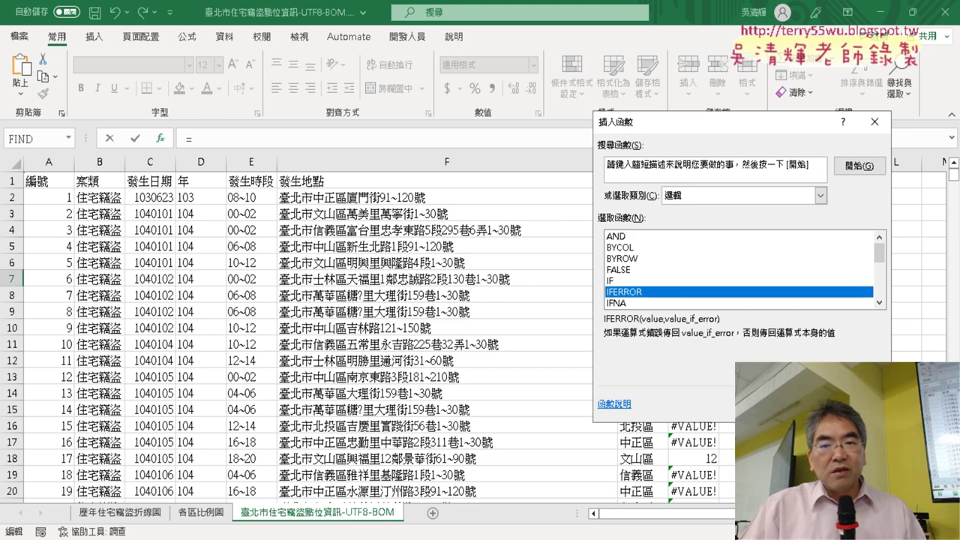
double_click(642, 294)
Paste FIND as IFERROR's Value and Value_if_error, changing the fallback's character to 里.
right_click(664, 208)
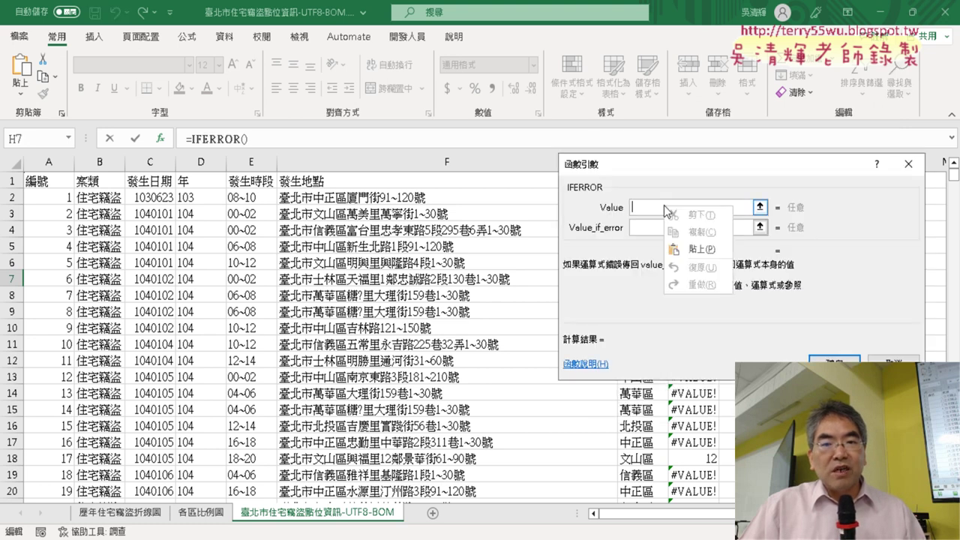
left_click(701, 251)
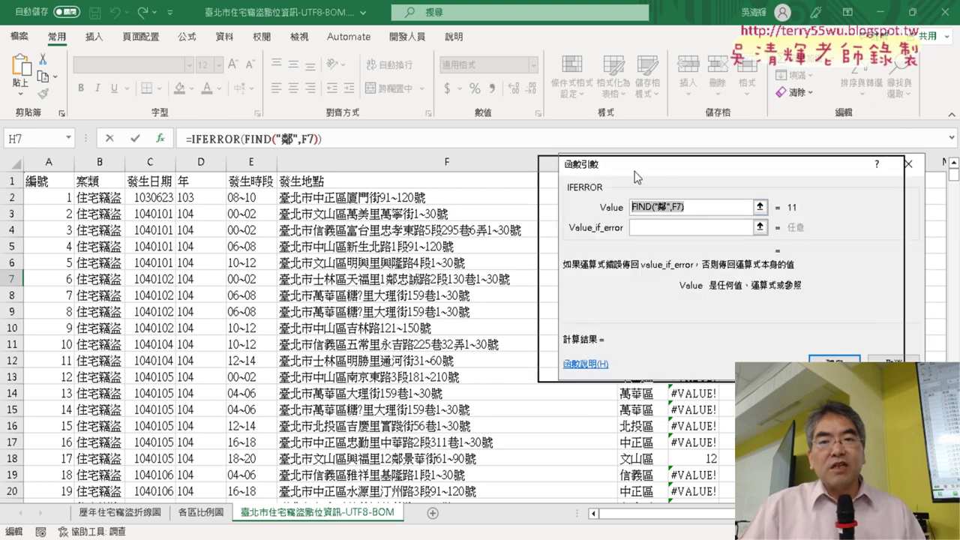
left_click_drag(662, 174, 288, 273)
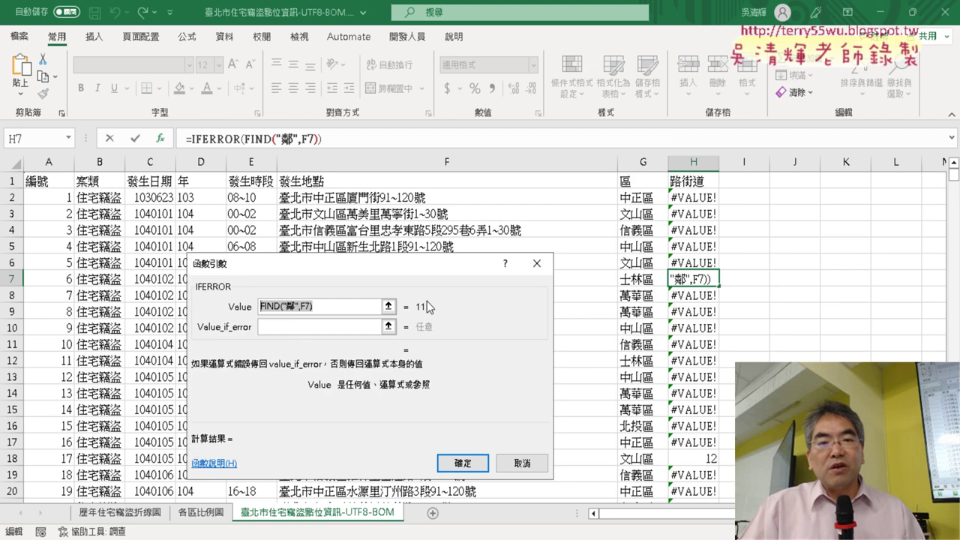
mouse_move(696, 263)
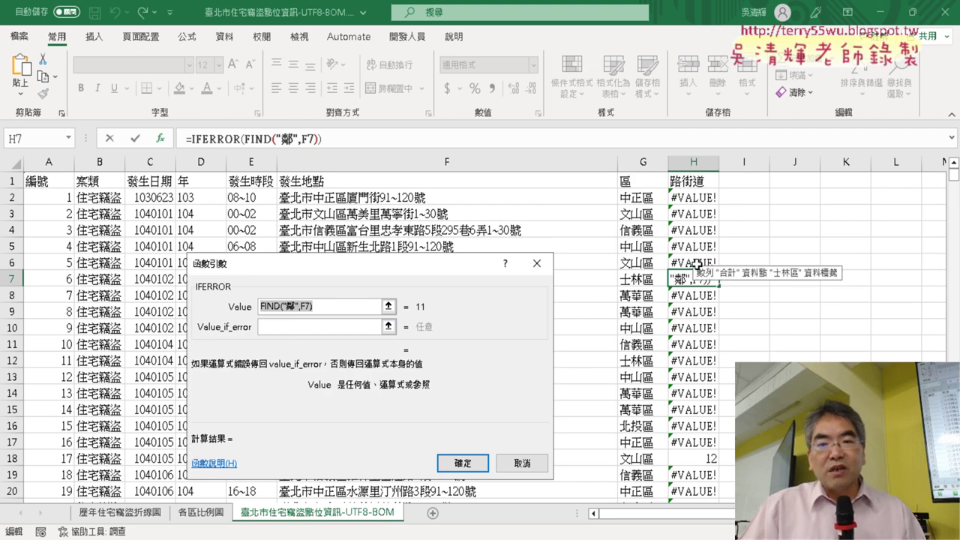
left_click(279, 328)
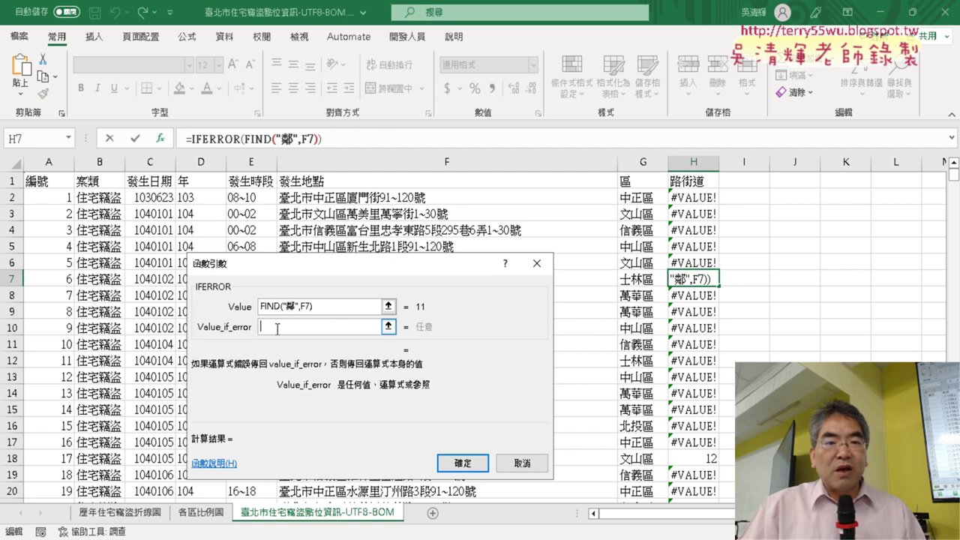
right_click(278, 329)
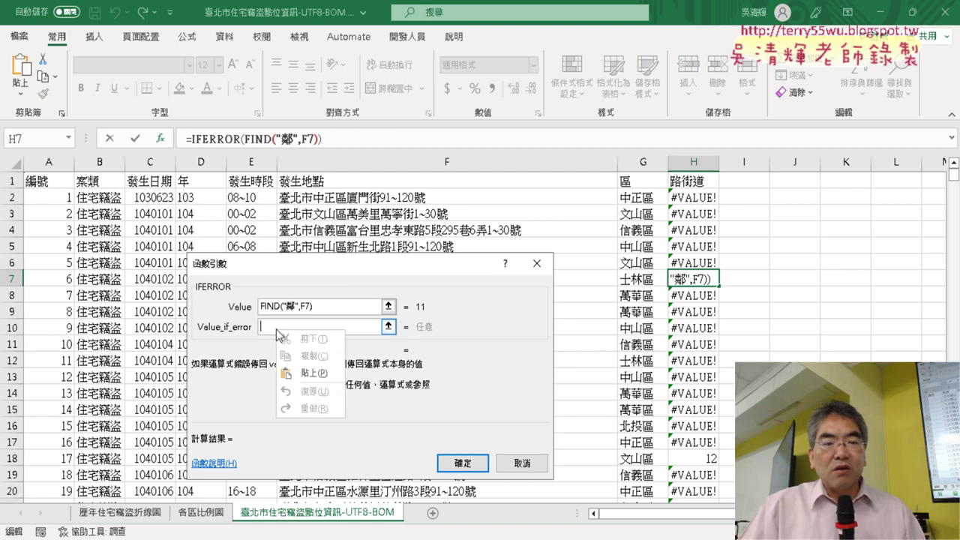
left_click(314, 373)
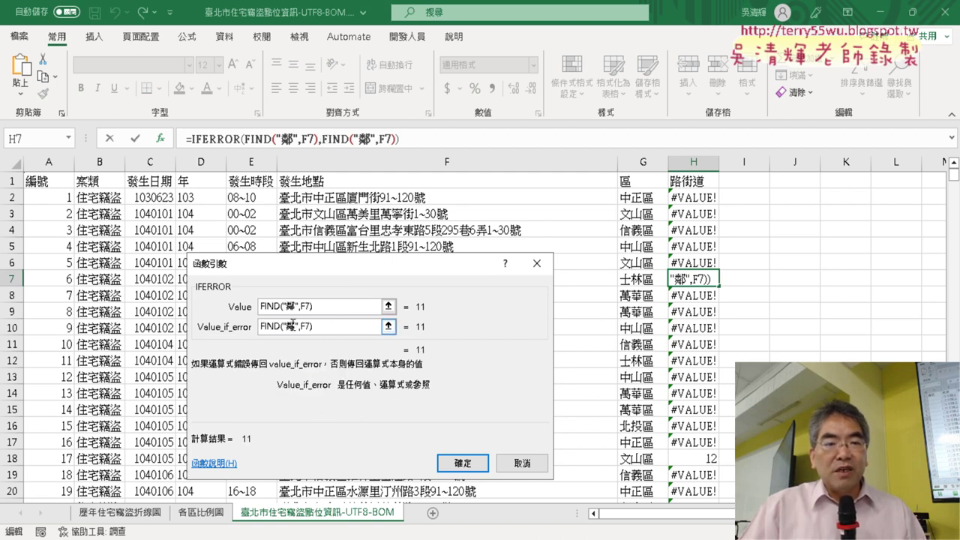
type("l")
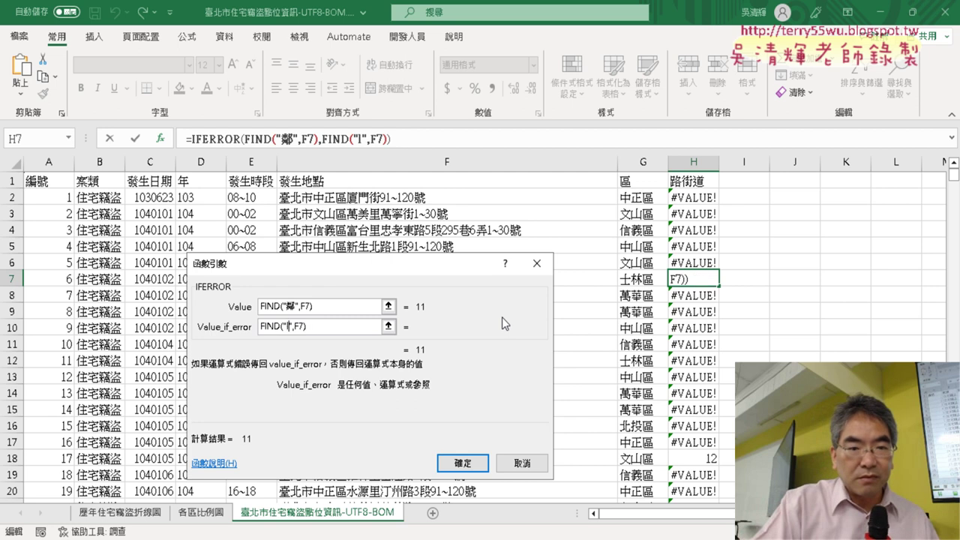
type("ㄧ")
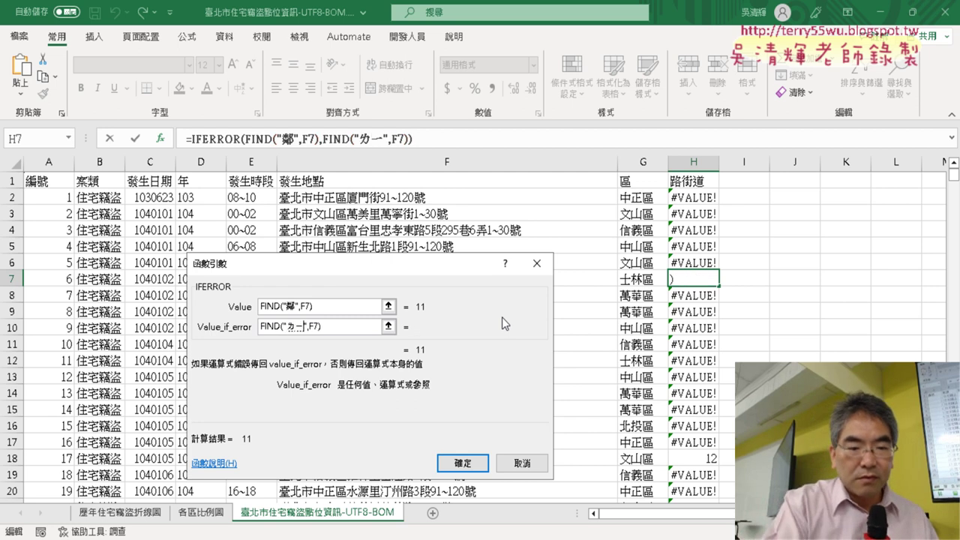
type("3")
key("Down")
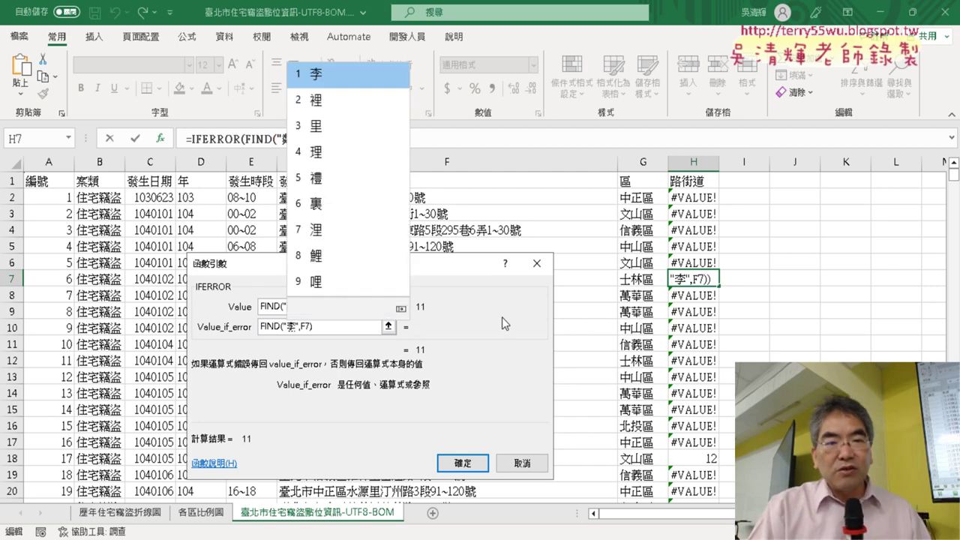
key("Down")
key("Down")
key("Return")
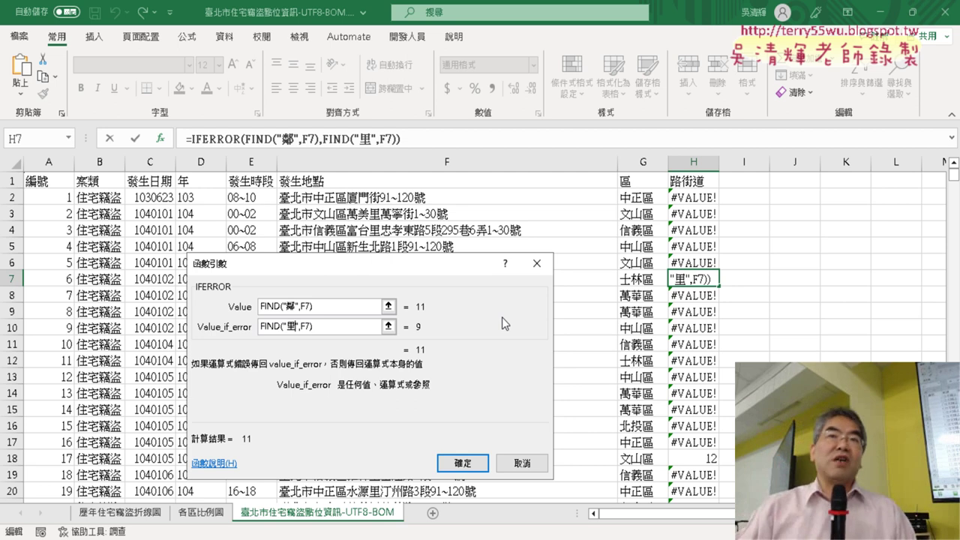
Commit H7's IFERROR formula, fill it from H2 down column H, then select H2's formula text.
left_click(463, 463)
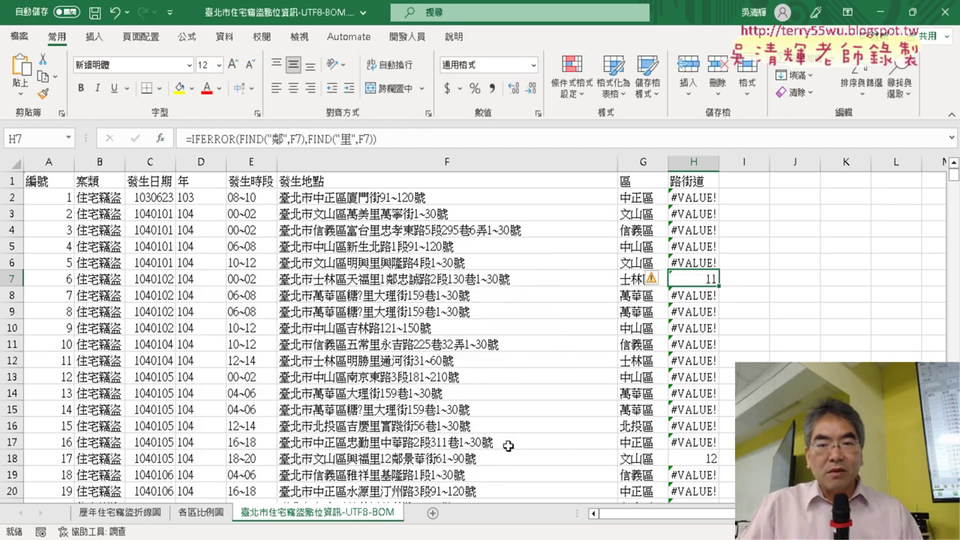
left_click_drag(718, 288, 705, 197)
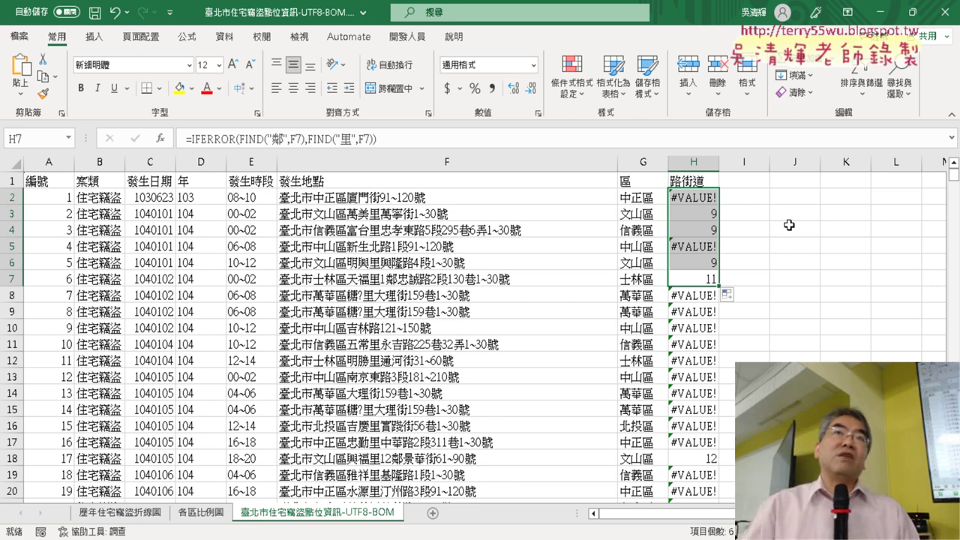
double_click(720, 287)
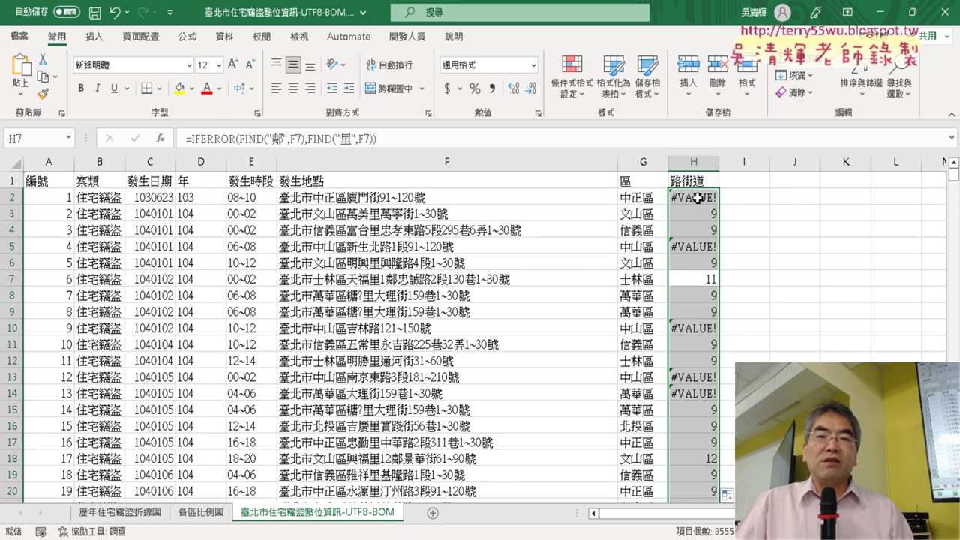
left_click(698, 198)
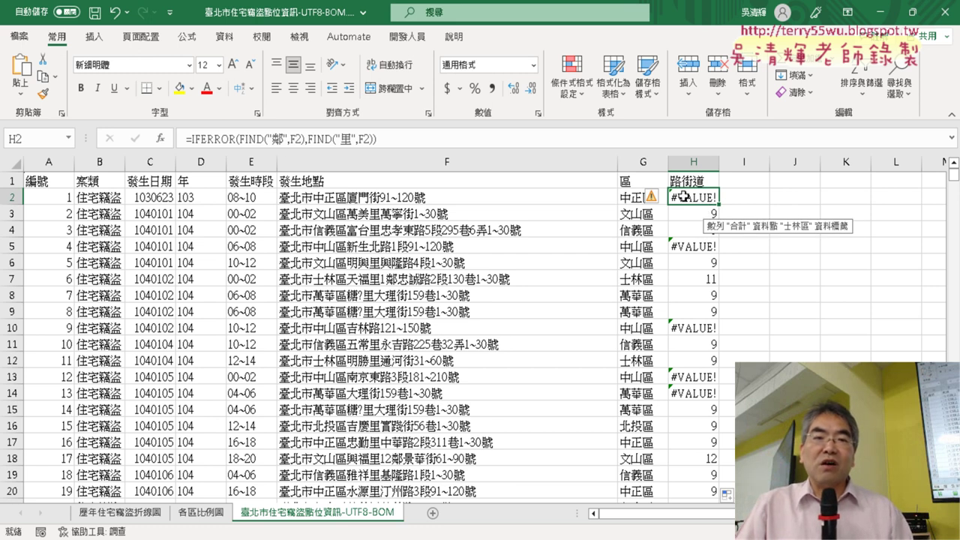
left_click_drag(192, 140, 427, 144)
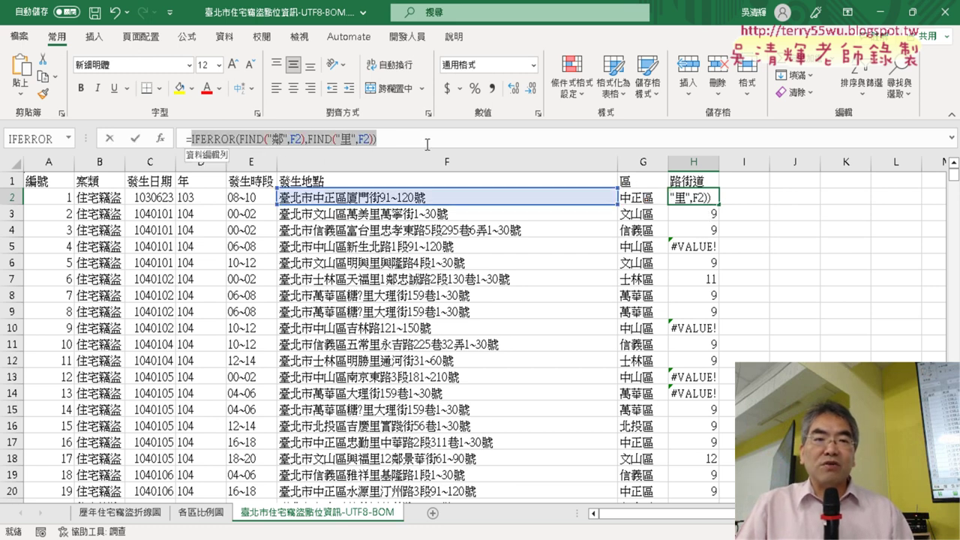
Cut H2's formula and paste it as the Value of a new IFERROR.
right_click(427, 144)
left_click(444, 148)
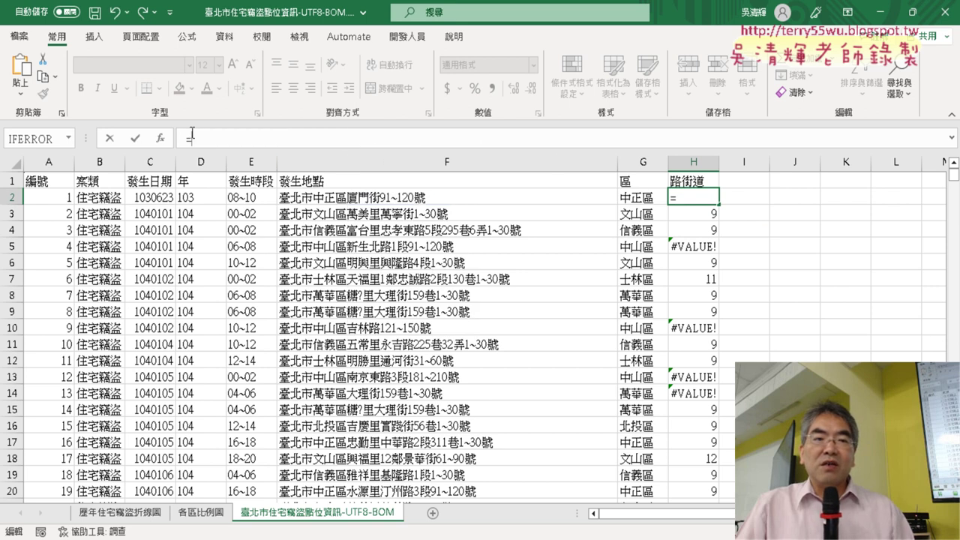
left_click(164, 138)
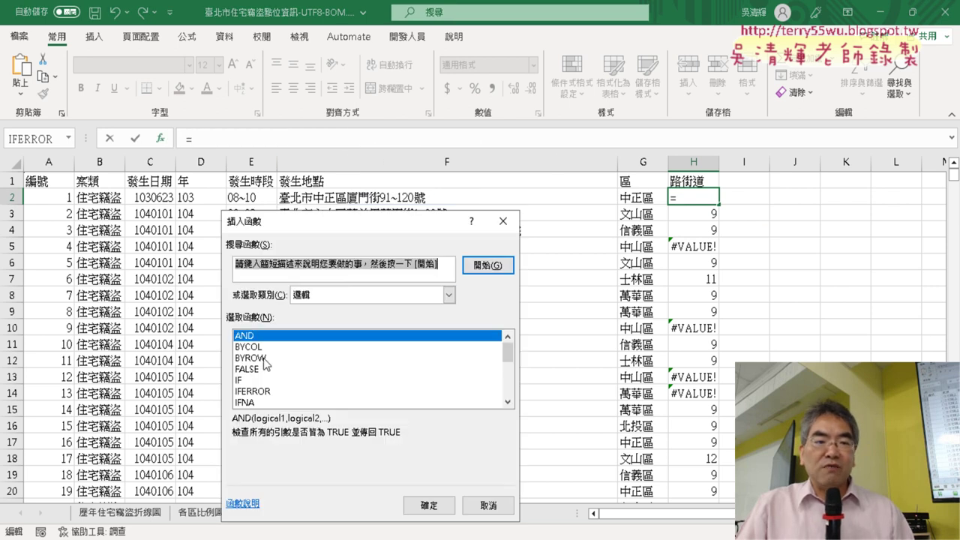
left_click(266, 391)
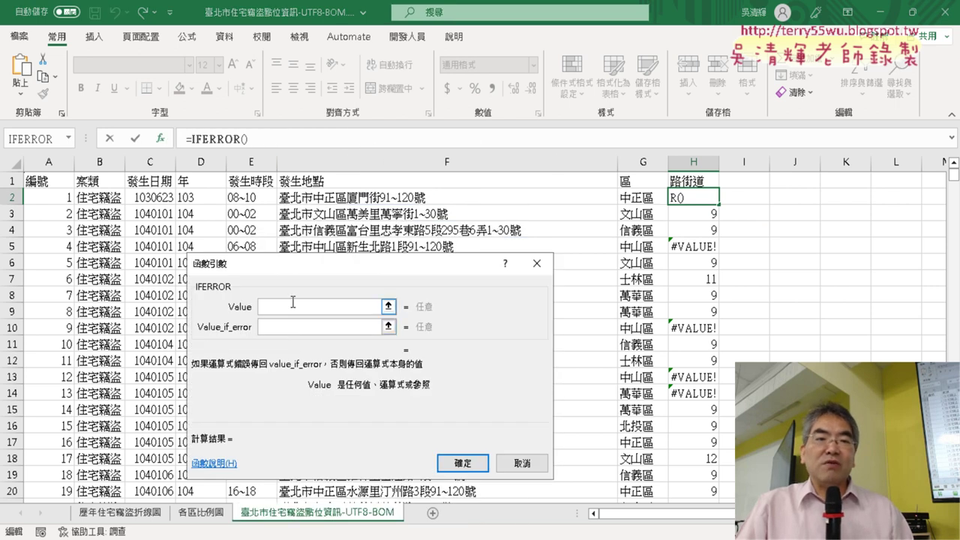
right_click(282, 306)
left_click(319, 356)
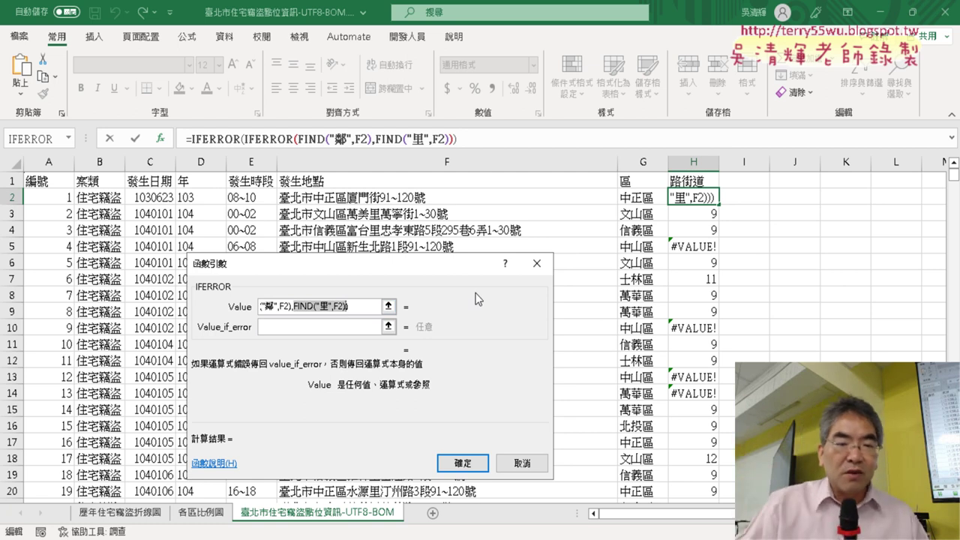
Set the fallback to FIND("區",F2) and confirm, so H2 shows 6.
left_click(323, 322)
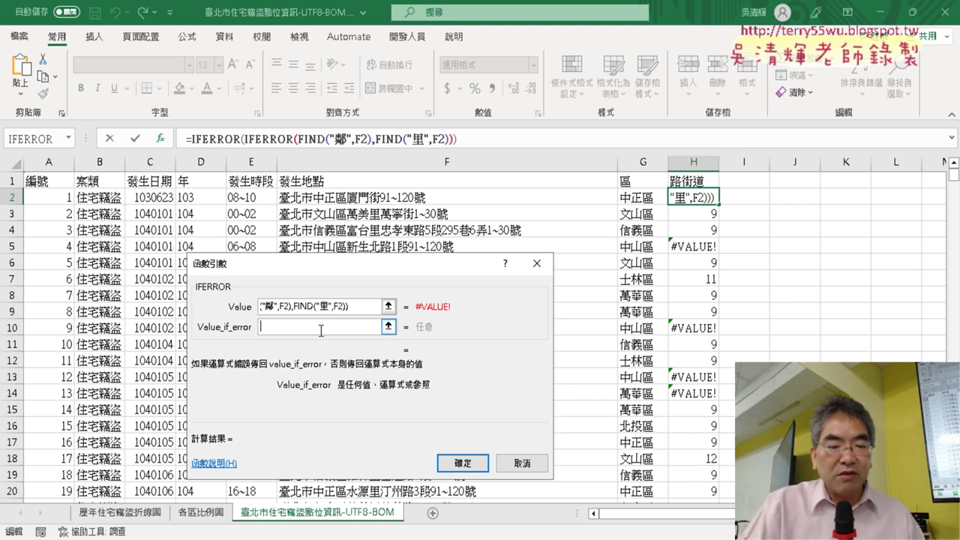
key("ctrl+v")
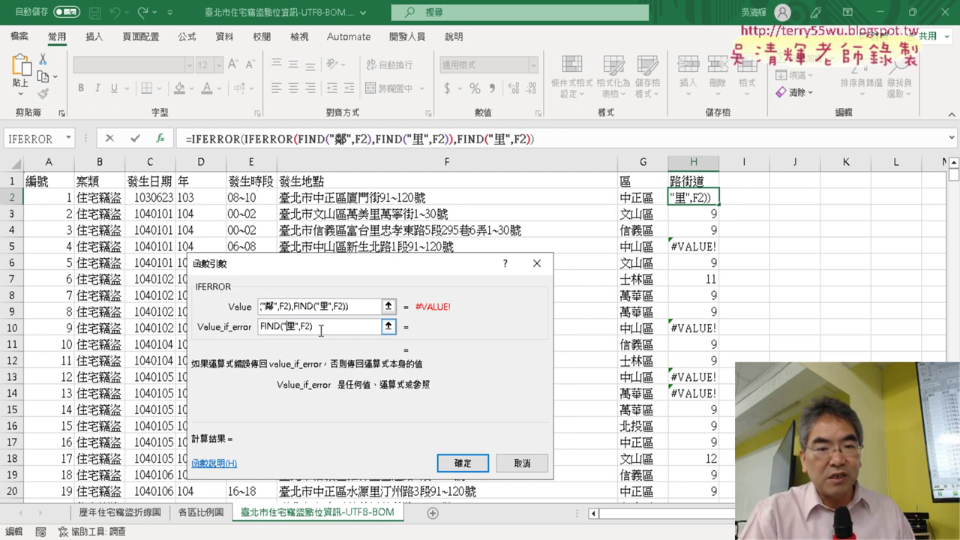
key("BackSpace")
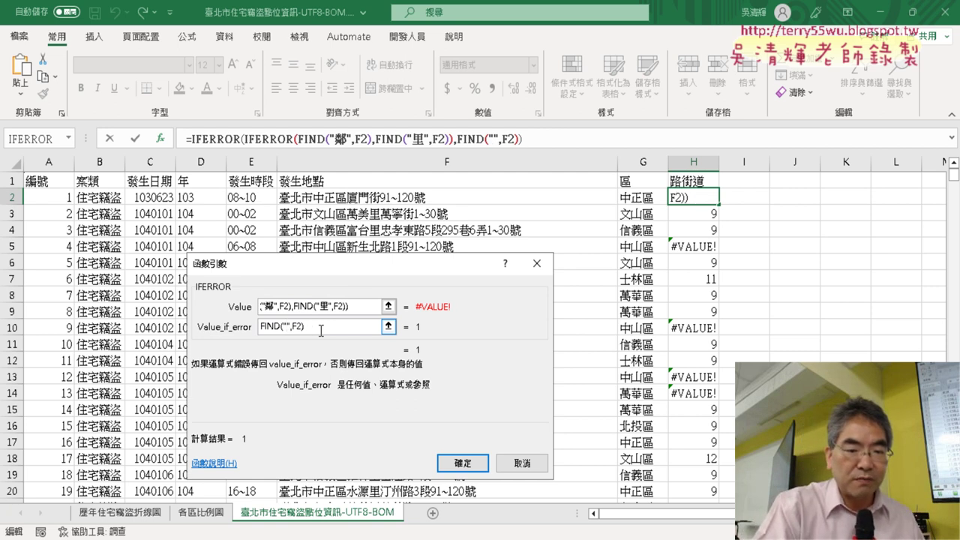
type("、")
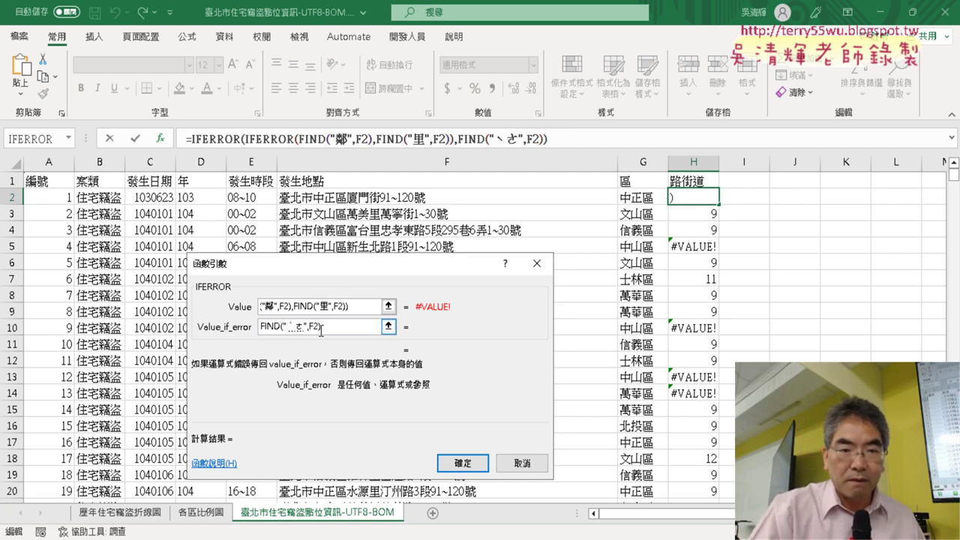
key("BackSpace")
type("區")
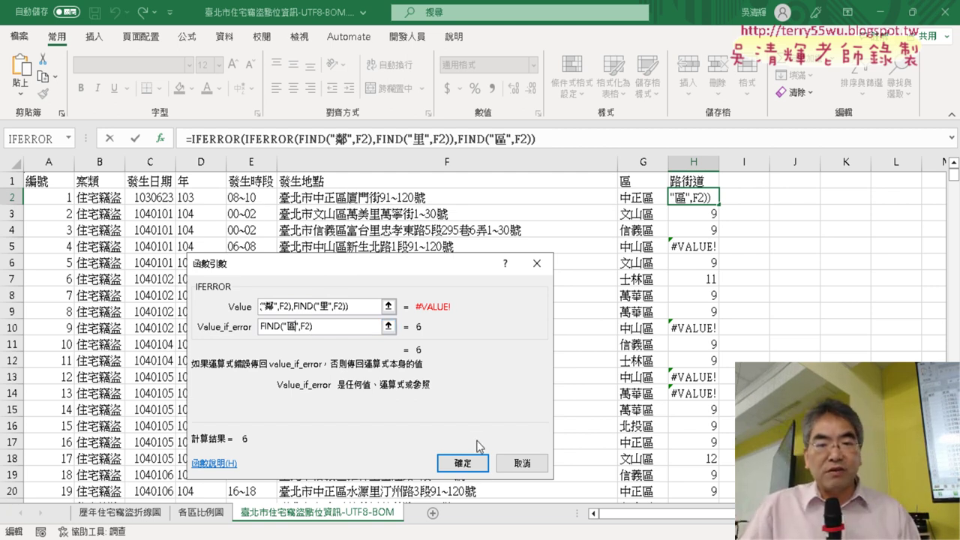
left_click(469, 464)
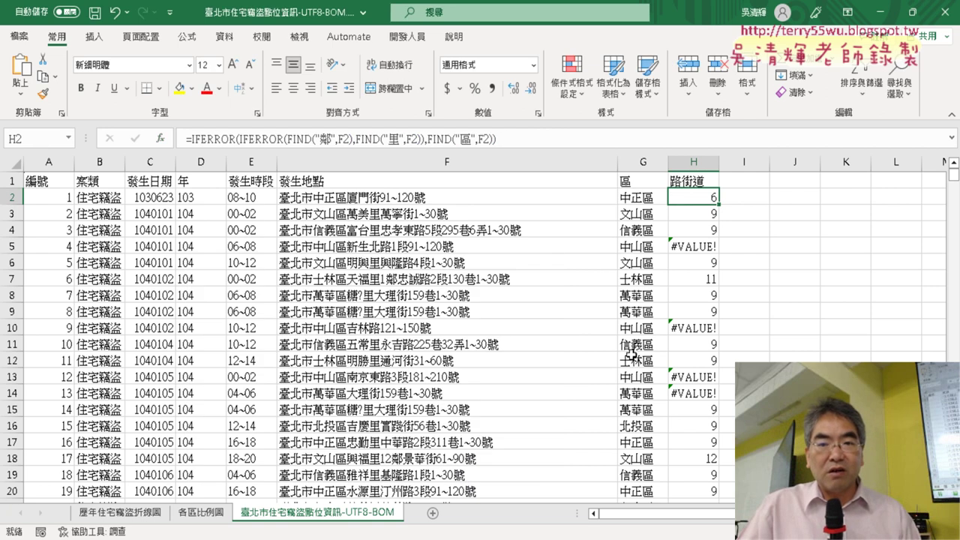
Fill H2's nested IFERROR formula down column H, scroll to check the results, and reselect H2.
double_click(719, 205)
scroll(724, 214, "down", 3)
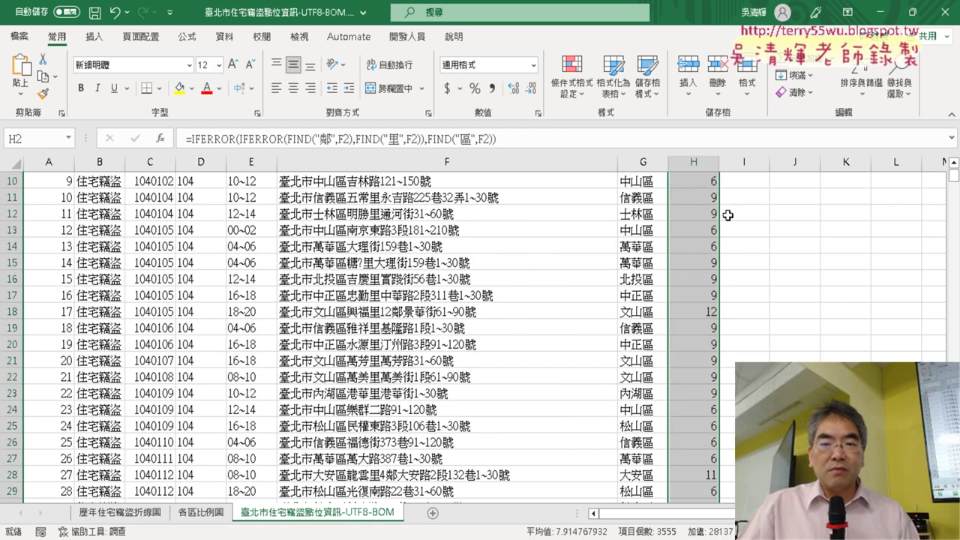
scroll(728, 217, "down", 4)
scroll(729, 218, "down", 5)
scroll(729, 220, "down", 6)
scroll(729, 222, "down", 3)
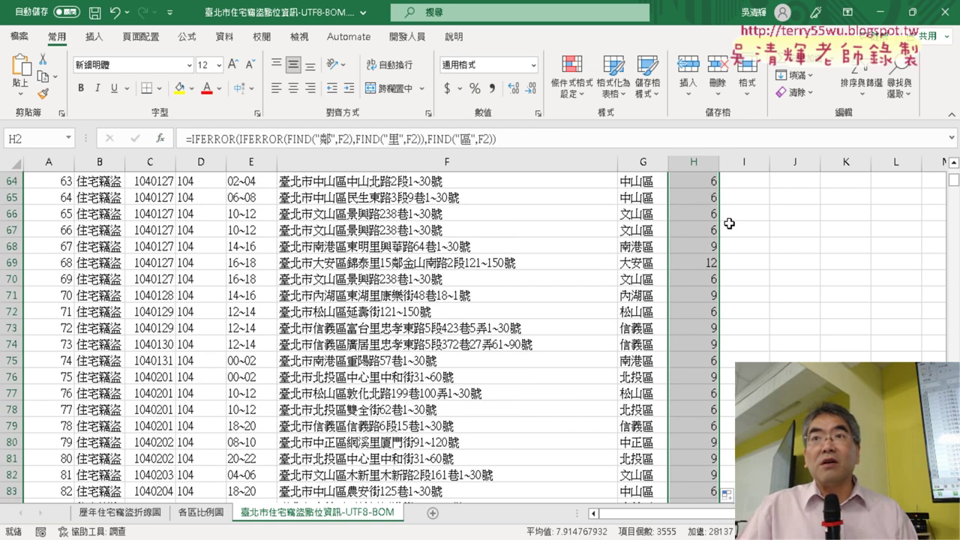
scroll(729, 225, "down", 6)
scroll(728, 225, "down", 6)
scroll(729, 225, "up", 5)
scroll(728, 227, "up", 9)
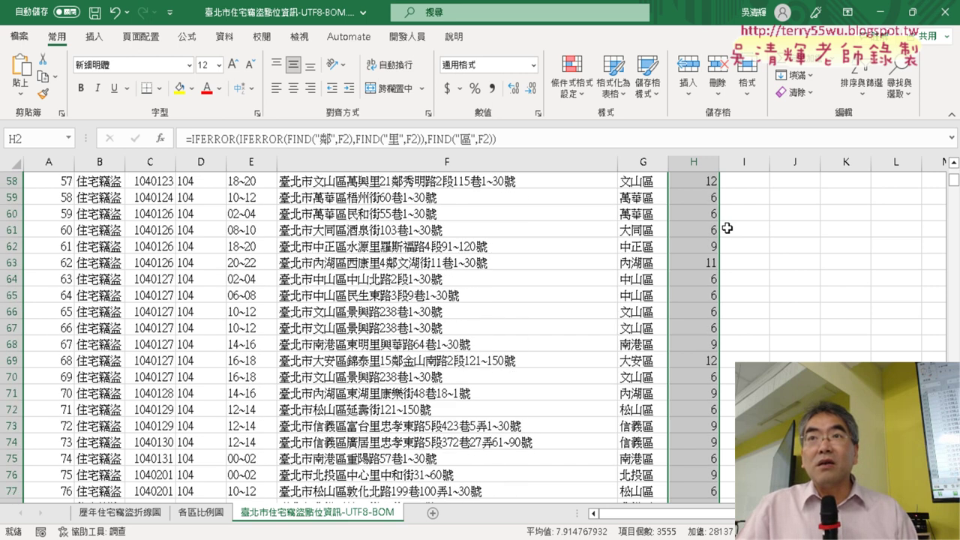
scroll(724, 228, "up", 8)
scroll(724, 229, "up", 7)
scroll(720, 233, "up", 4)
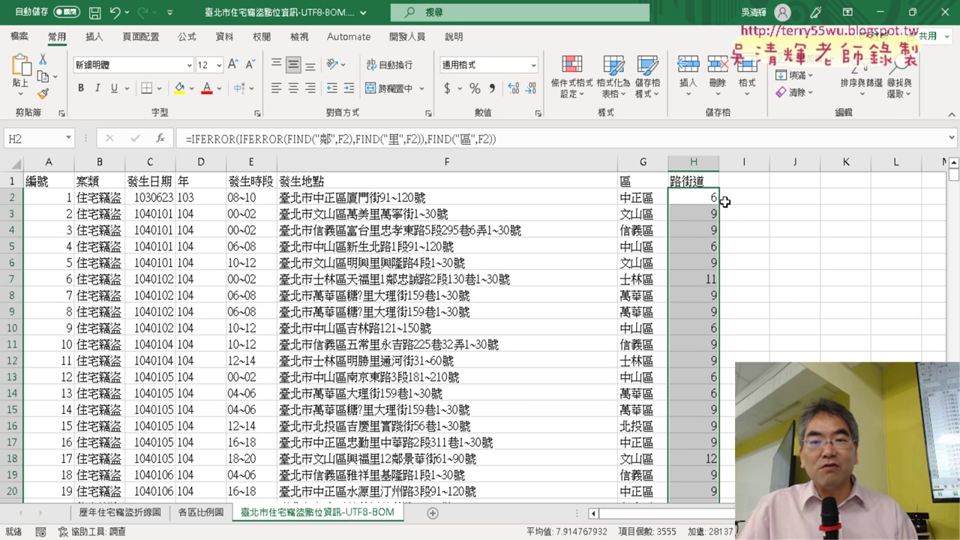
left_click(710, 196)
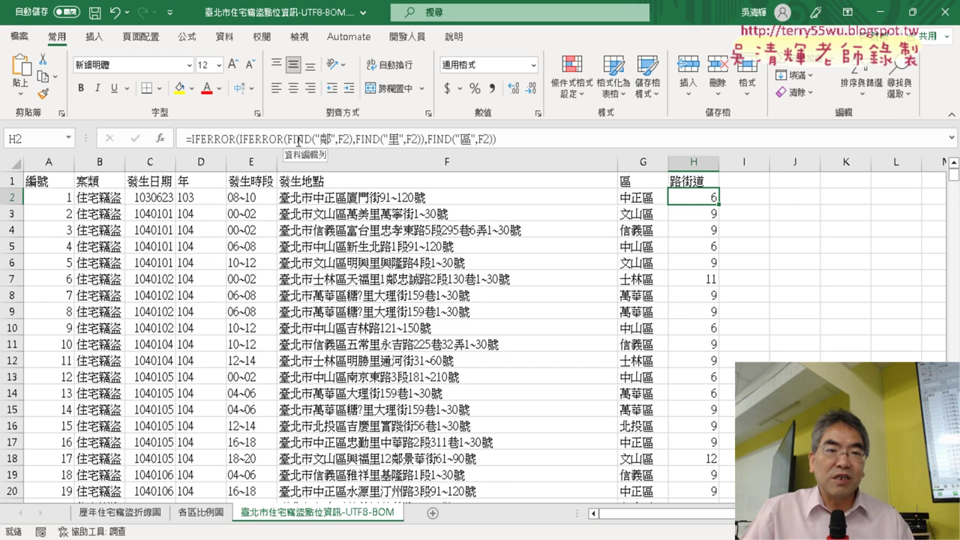
Review the FIND arguments of H2's nested formula and confirm it, returning 6.
left_click(298, 140)
left_click(160, 140)
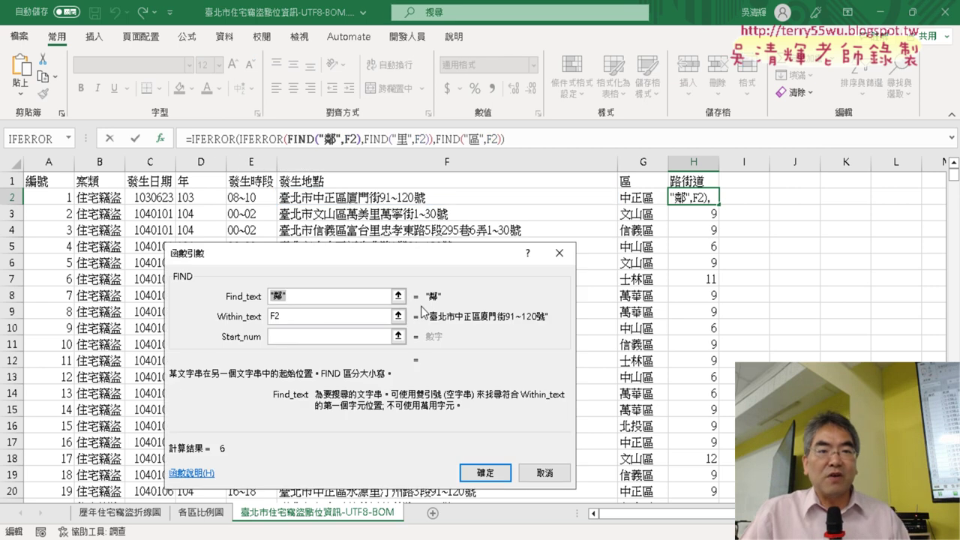
left_click_drag(360, 259, 374, 189)
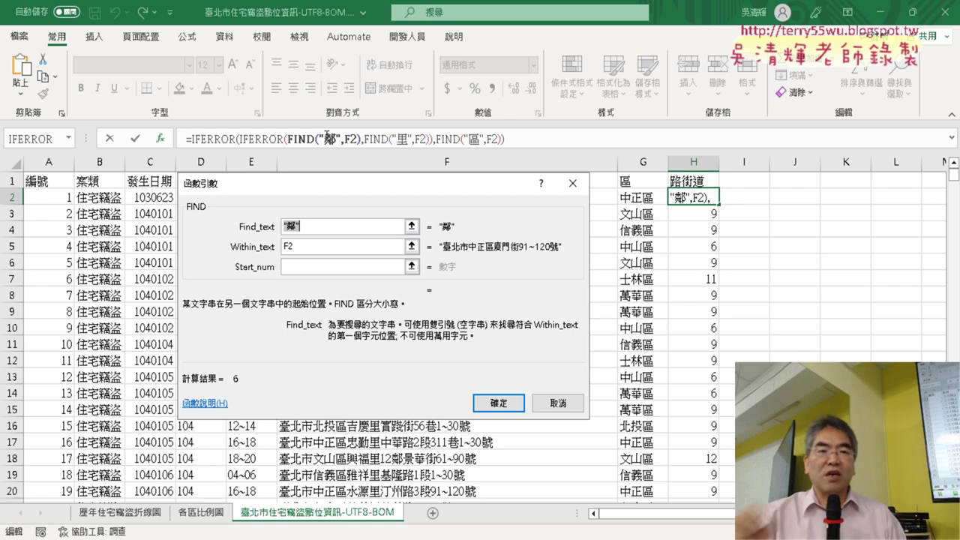
left_click(520, 403)
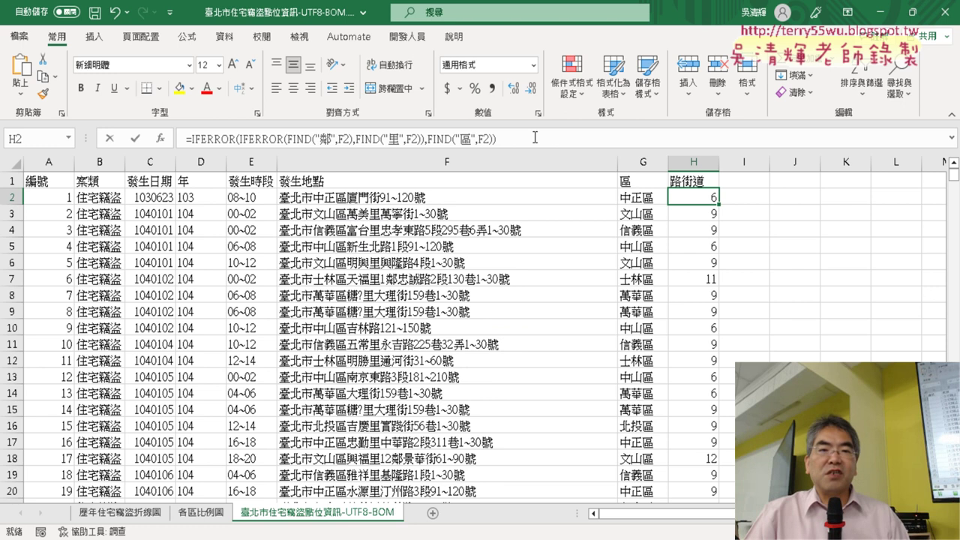
Copy H2's nested IFERROR formula text and paste it into I2.
left_click_drag(535, 137, 217, 152)
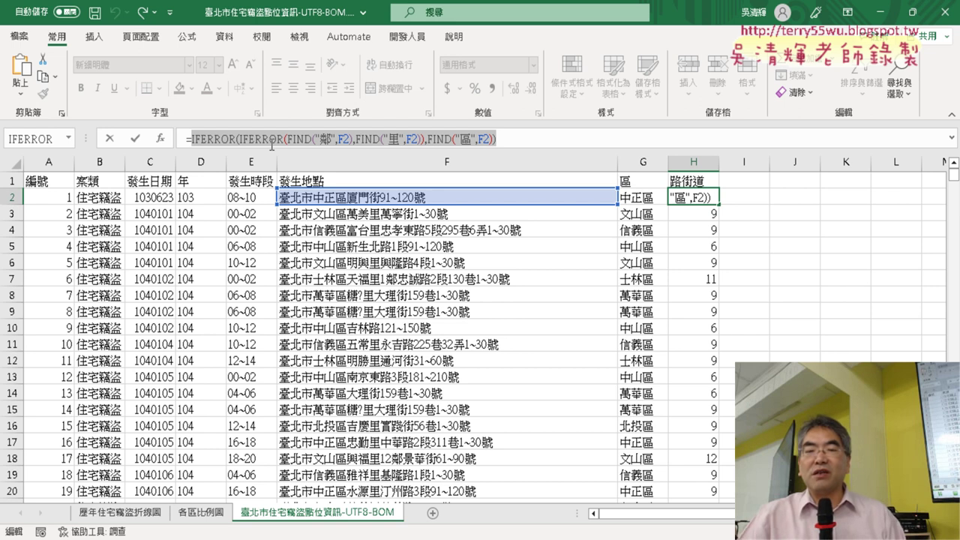
left_click(137, 142)
left_click_drag(496, 138, 293, 139)
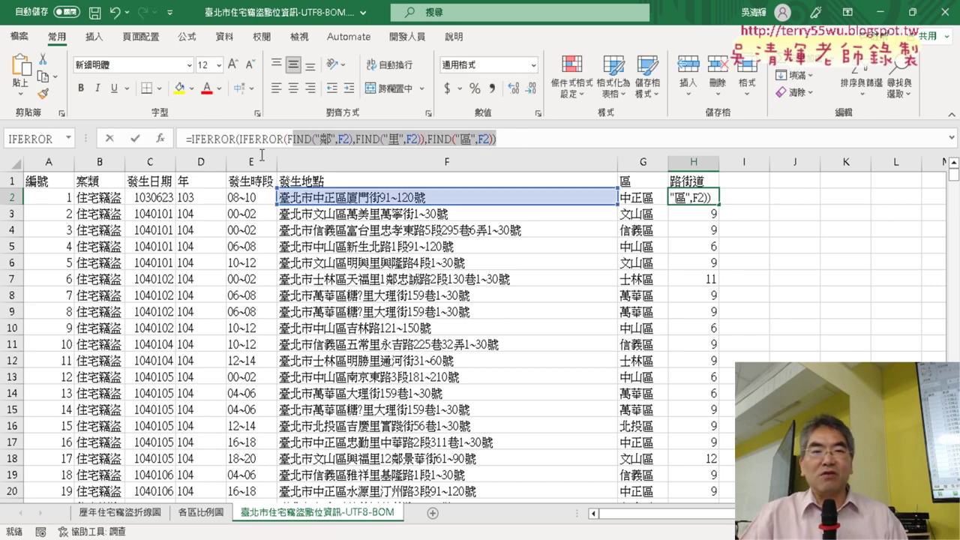
key("ctrl+a")
right_click(330, 143)
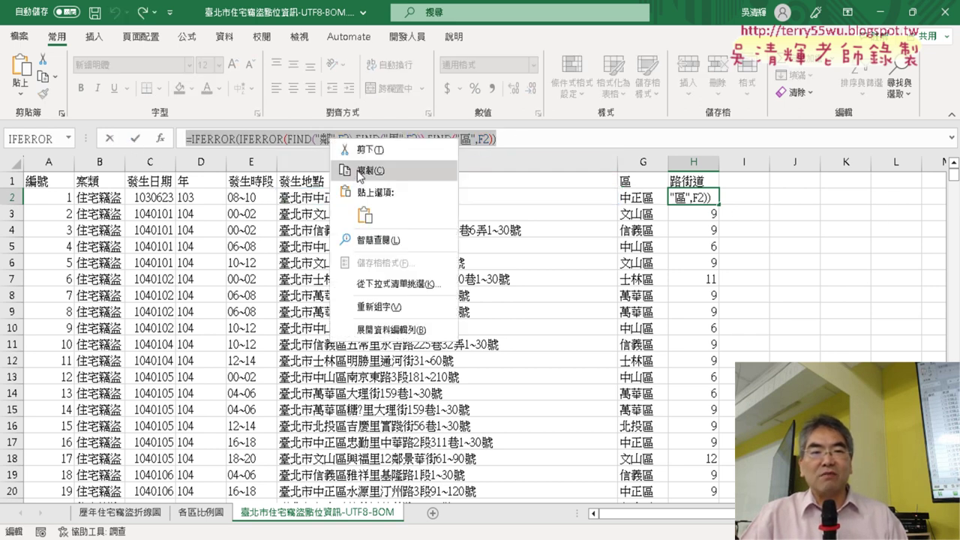
left_click(359, 172)
left_click(109, 140)
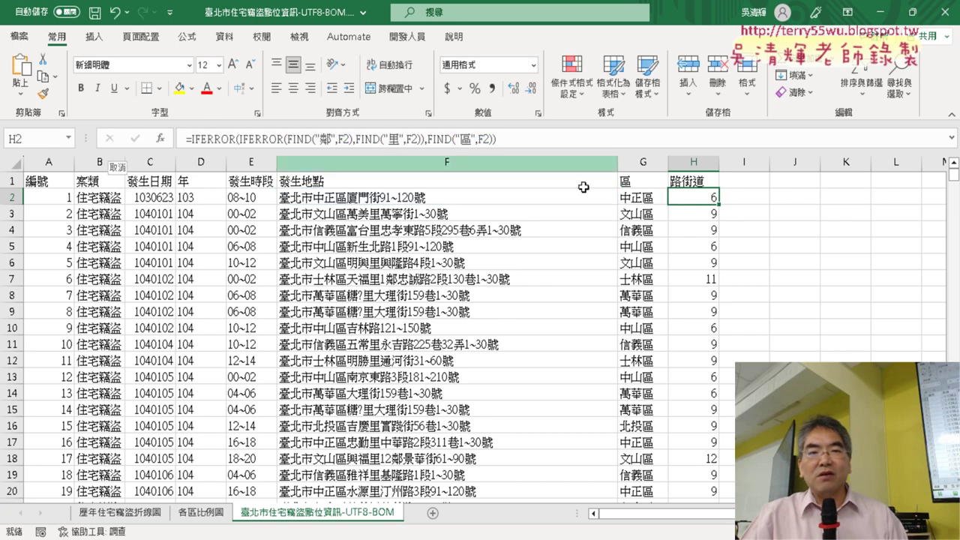
left_click(750, 197)
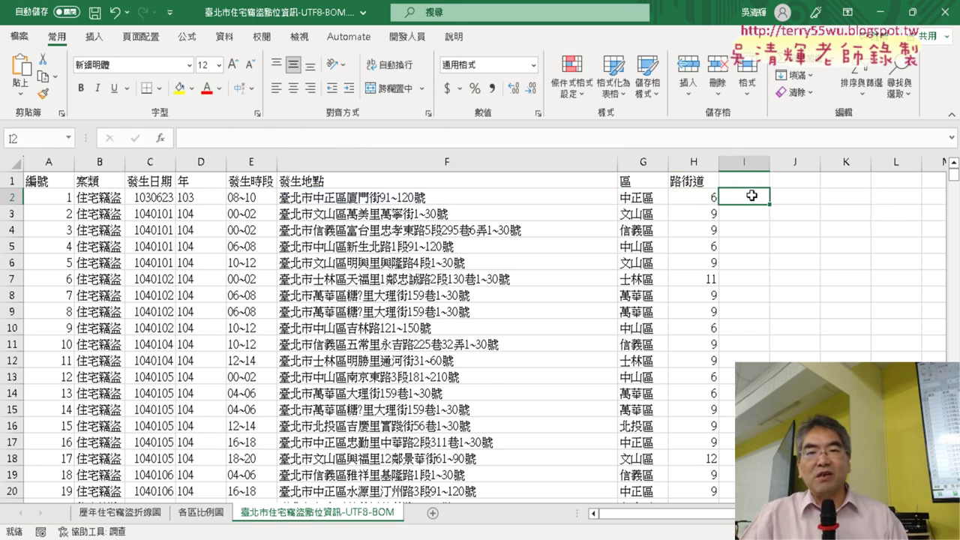
left_click(419, 137)
right_click(419, 137)
left_click(453, 212)
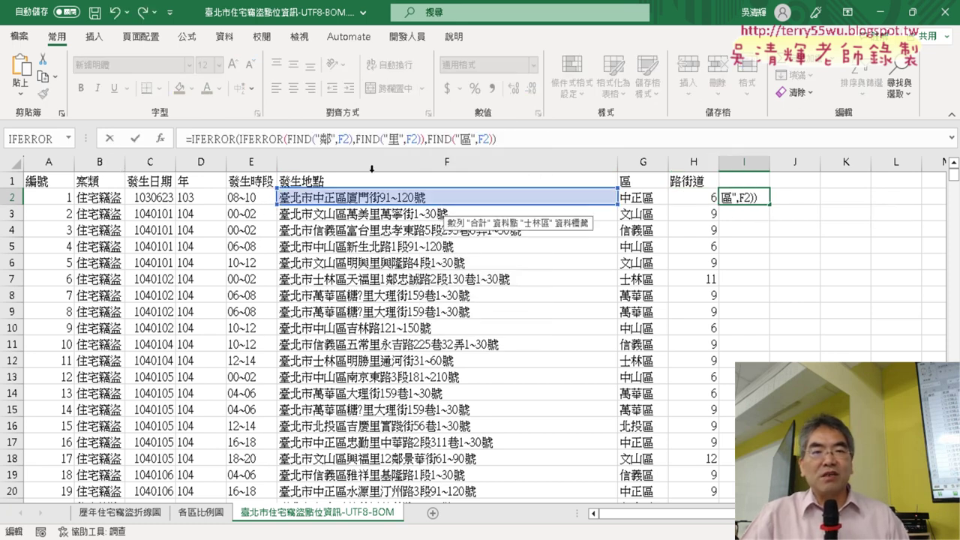
Replace the search characters 鄰, 里, 區 with 路, 街, 道 in I2's formula.
double_click(325, 139)
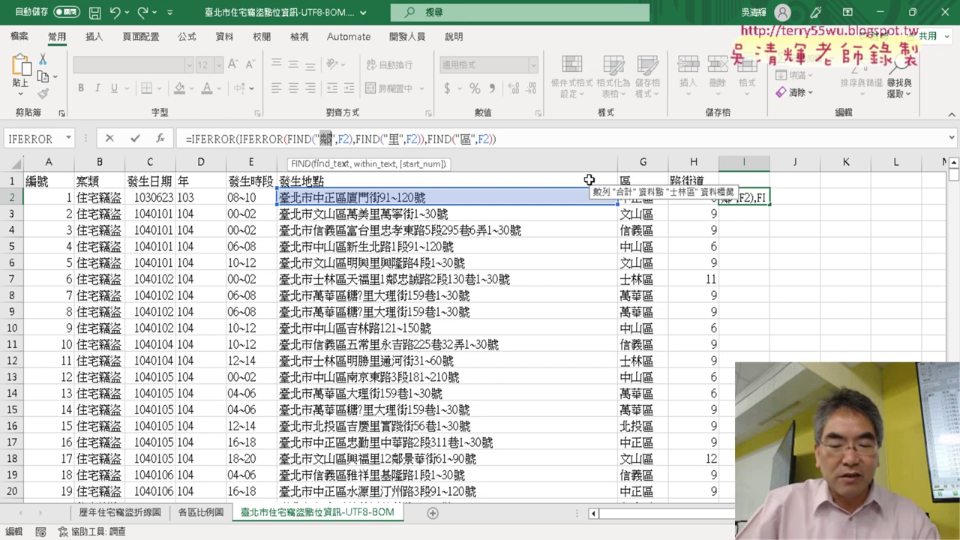
type("ㄌㄧㄣ4")
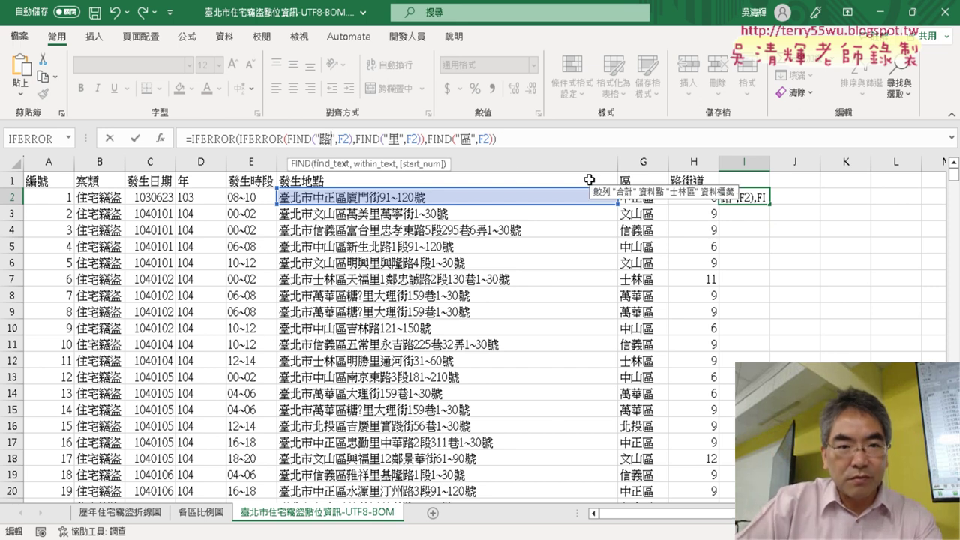
key("Right")
key("Right")
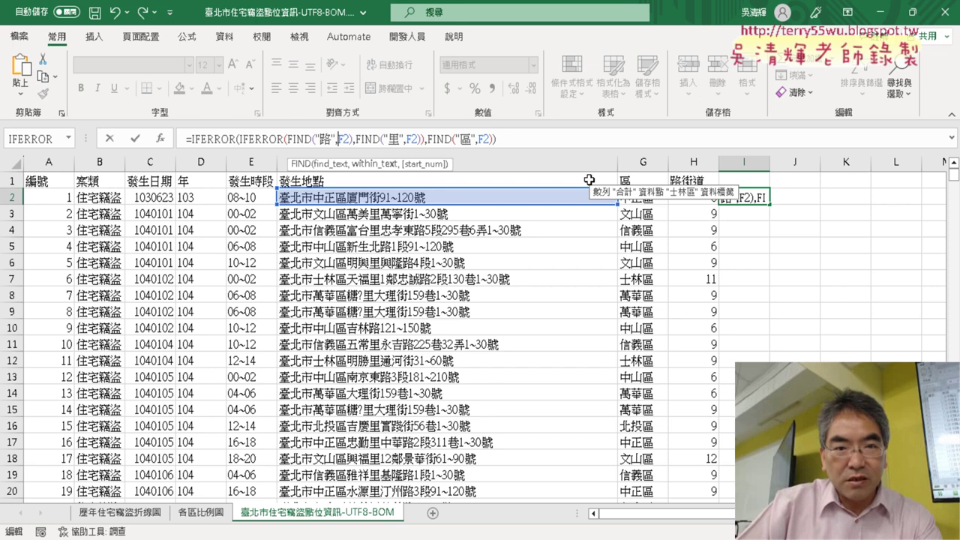
key("Right")
key("Right")
key("Right")
key("Right")
key("Right")
key("Right")
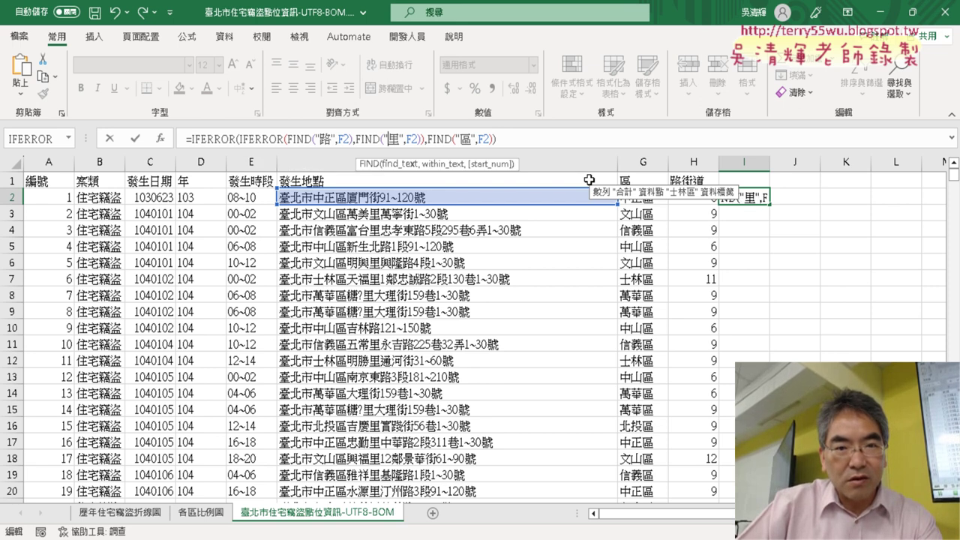
type("ru,")
key("space")
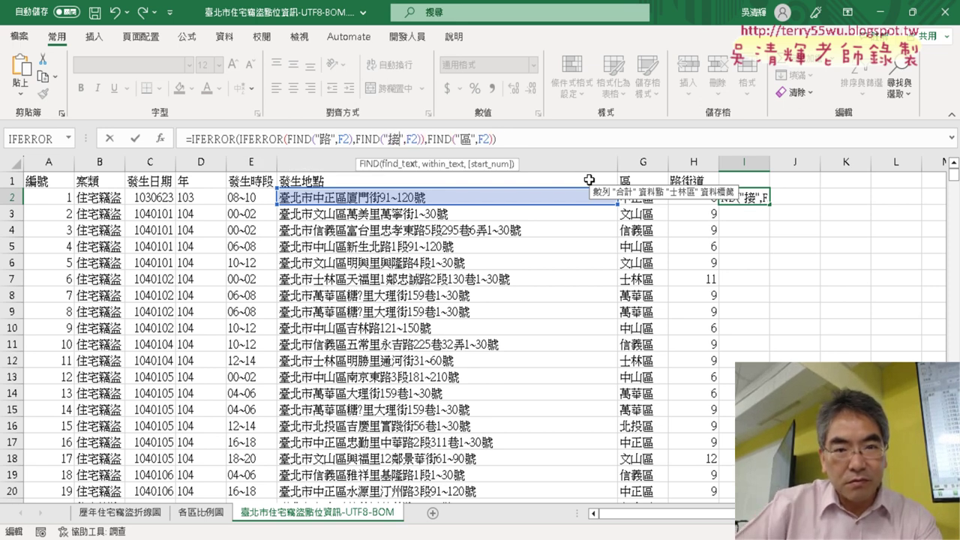
key("Down")
key("Down")
key("Return")
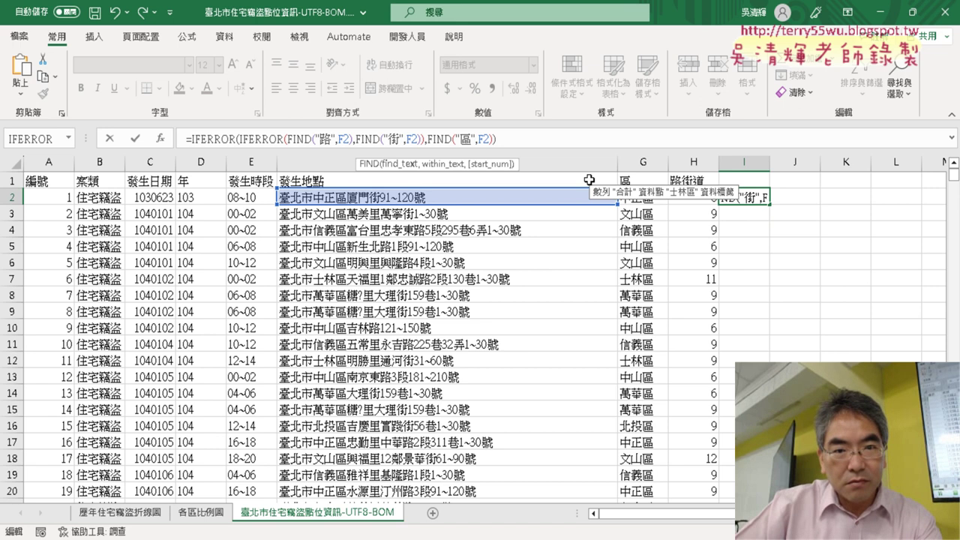
key("Right")
key("Right")
key("Right")
key("Right")
key("Right")
key("Right")
key("Right")
key("Right")
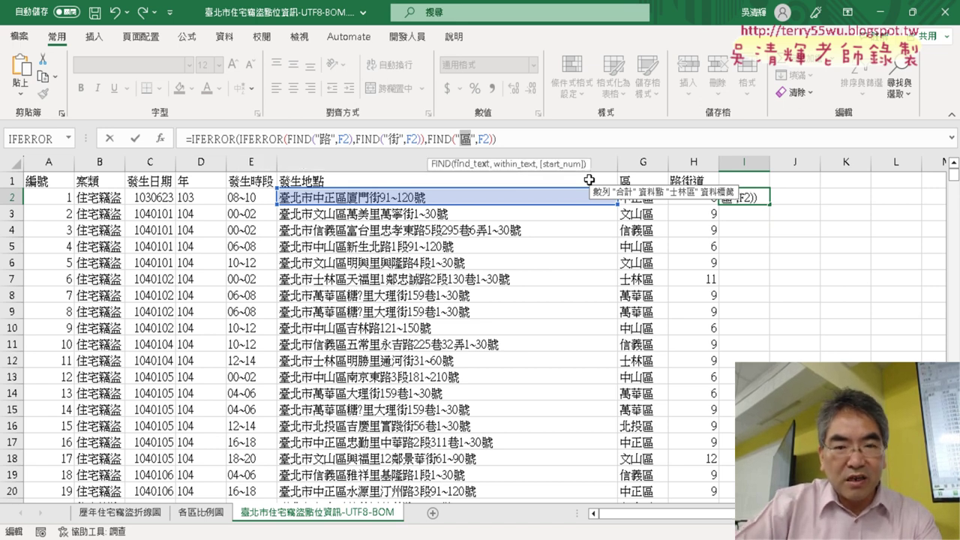
type("2l4")
key("Return")
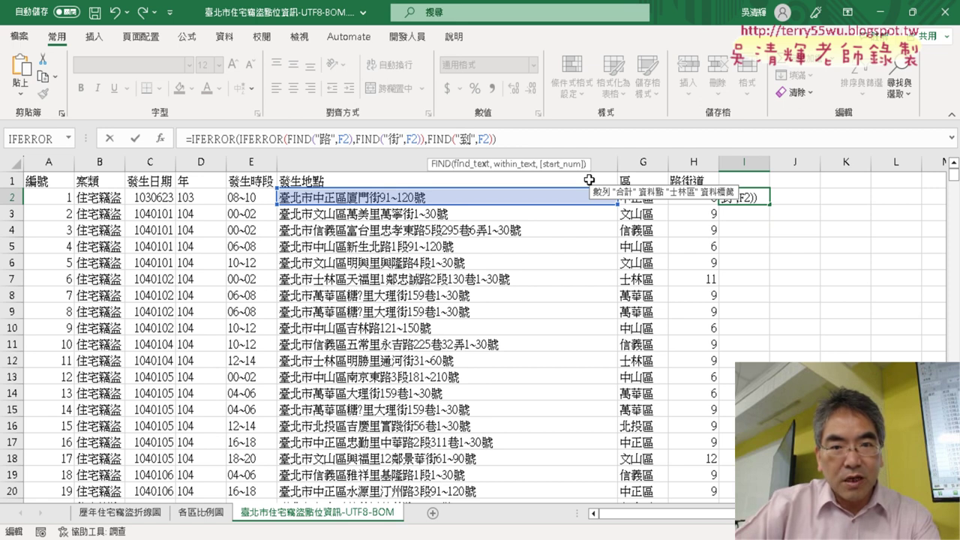
key("Down")
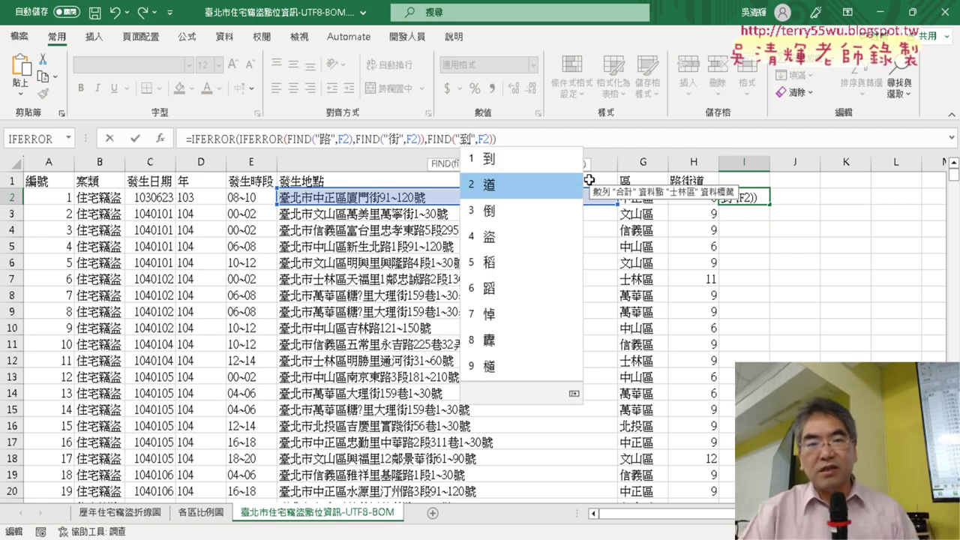
key("Return")
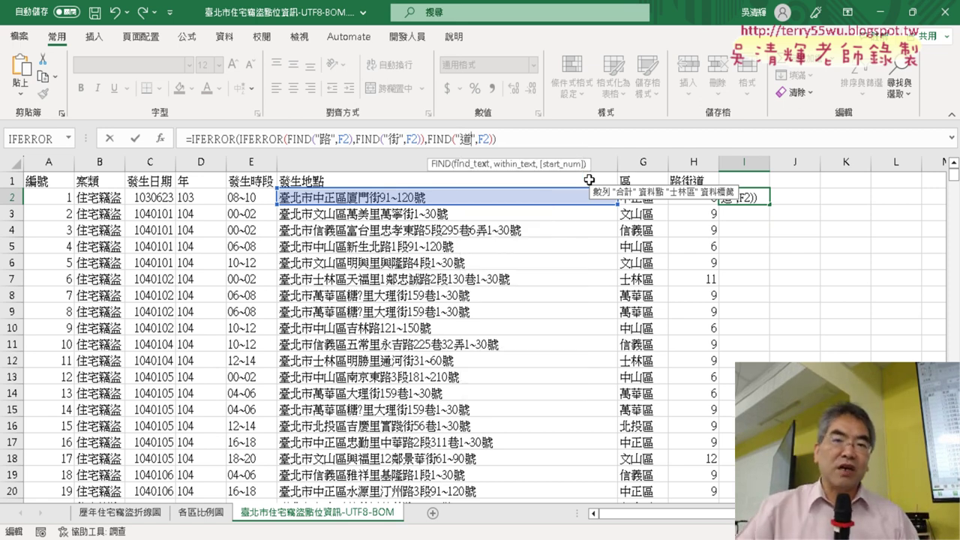
Commit I2's formula, showing 9, and fill it down column I.
left_click(135, 139)
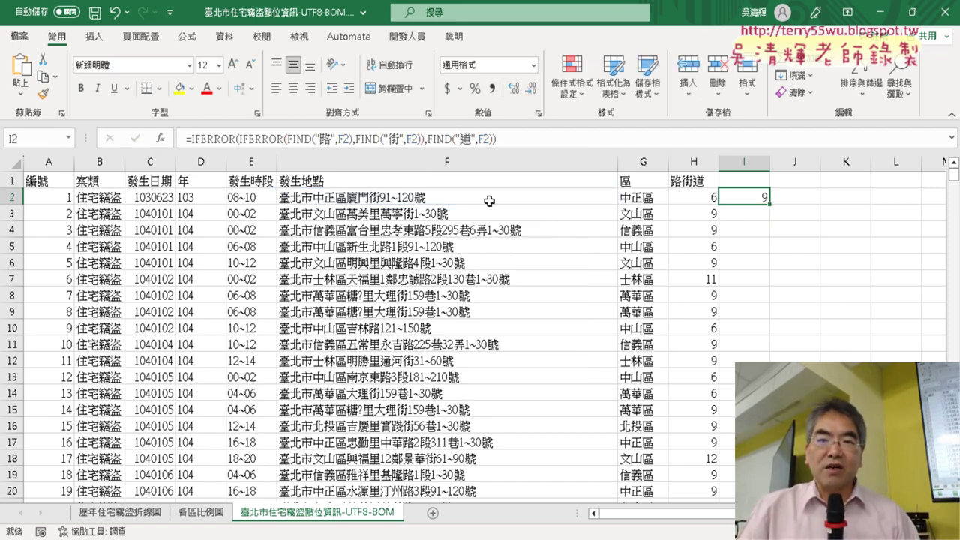
double_click(768, 202)
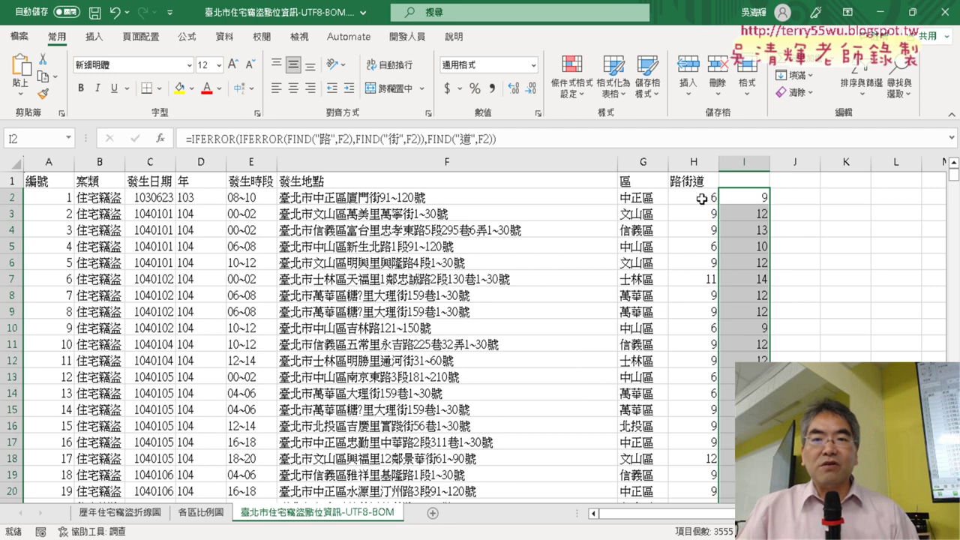
left_click(805, 200)
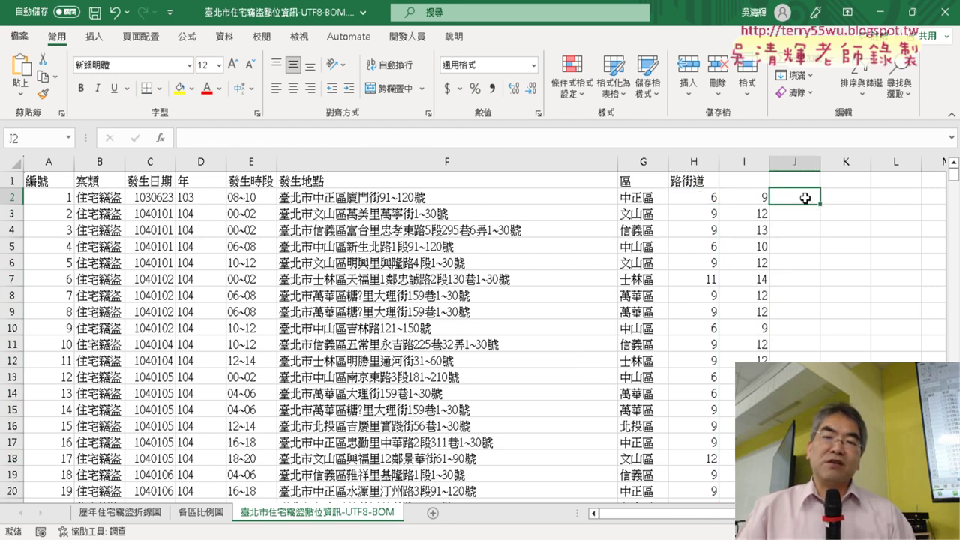
Insert the MID function into J2 from the Text category of Insert Function.
left_click(160, 138)
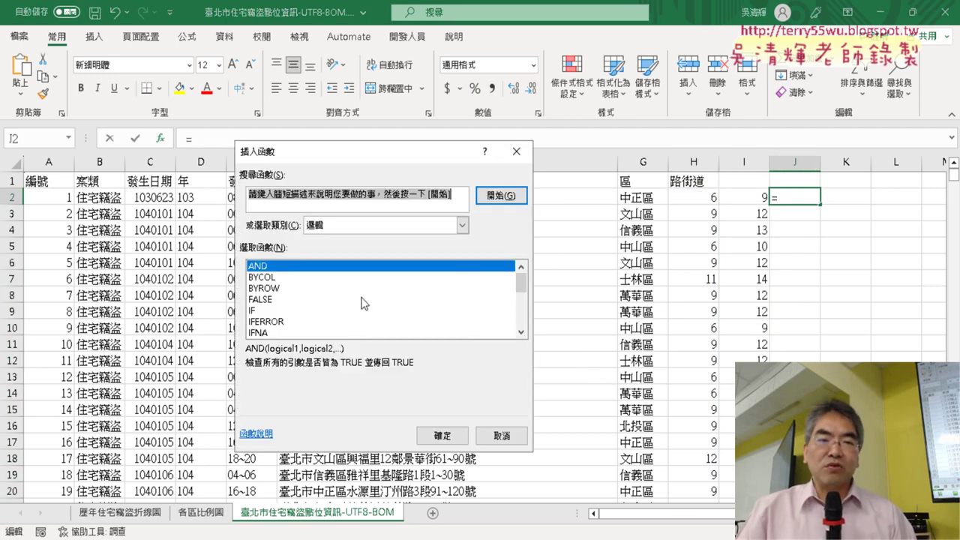
left_click(462, 225)
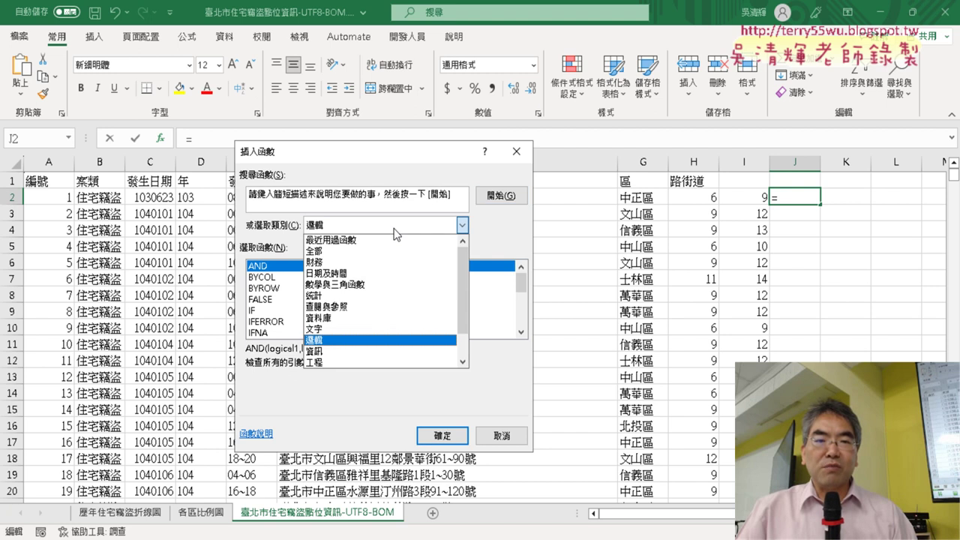
left_click(390, 328)
left_click(522, 331)
left_click(523, 331)
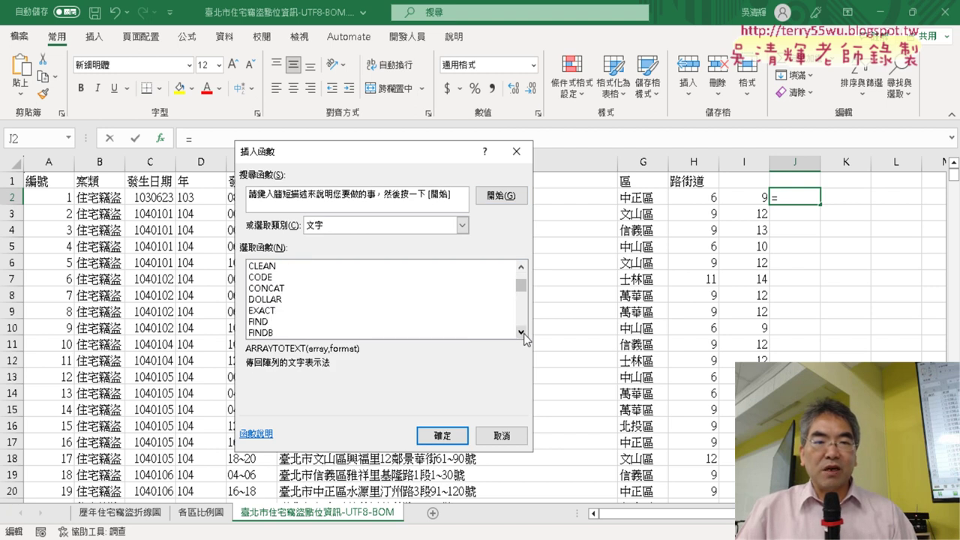
left_click(523, 331)
left_click(523, 331)
left_click(523, 331)
left_click(523, 331)
left_click(523, 331)
left_click(523, 331)
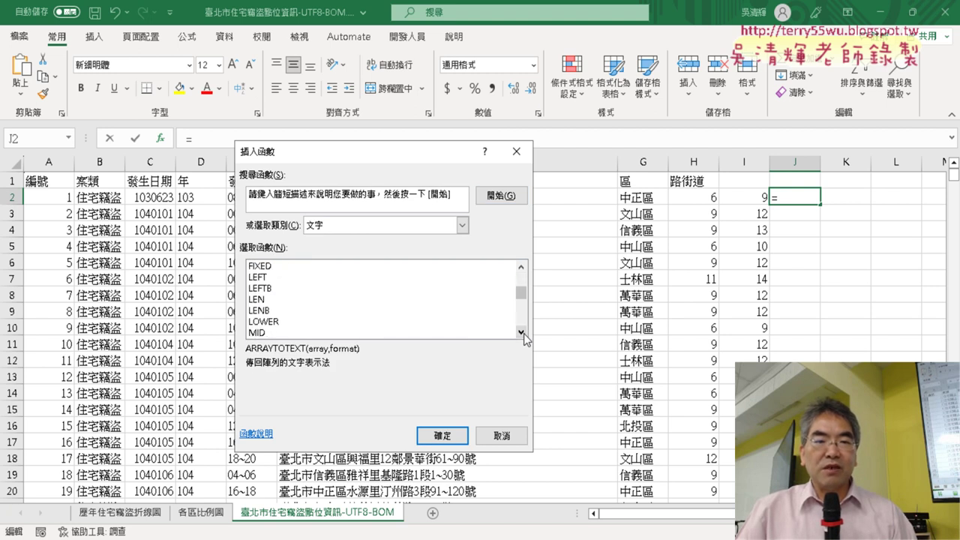
left_click(522, 331)
left_click(365, 322)
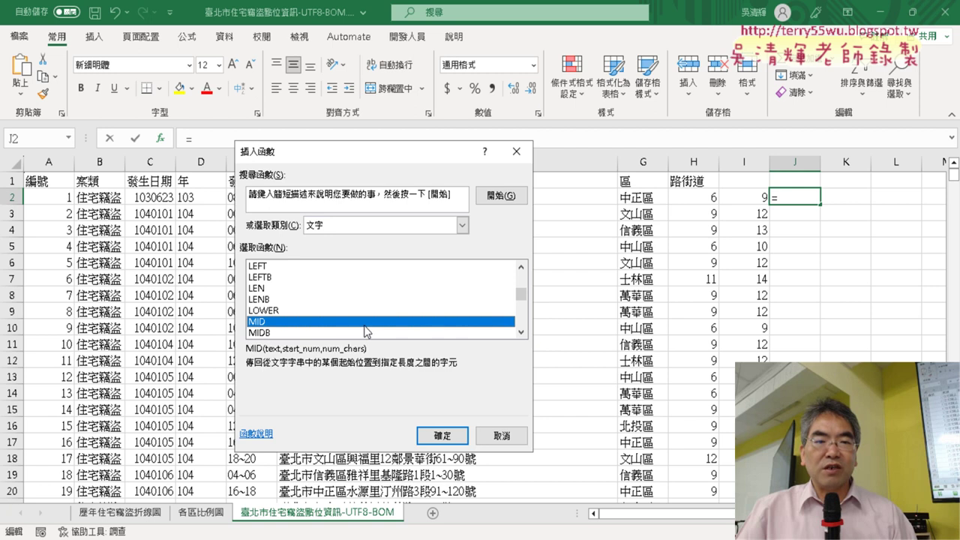
left_click(444, 435)
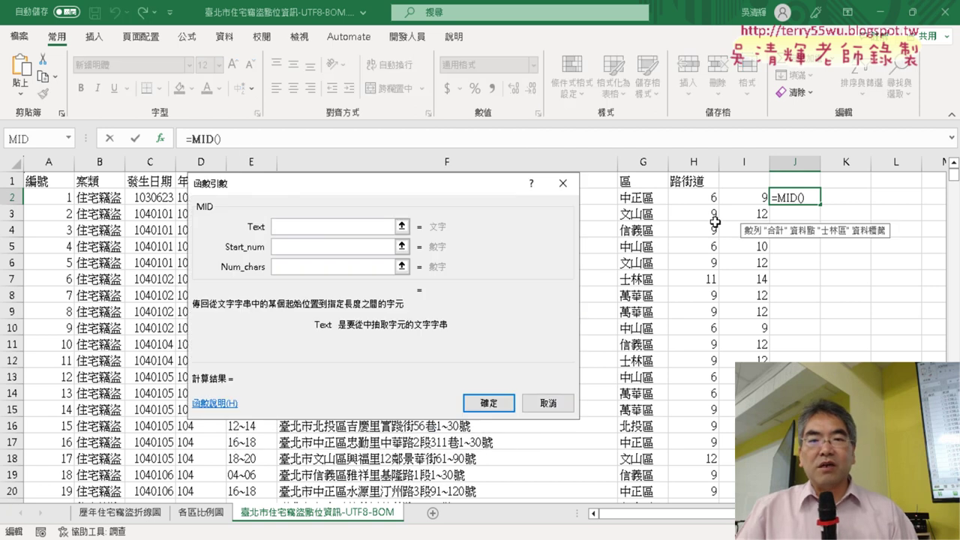
Give MID the arguments F2, H2+1 and I2-H2, then fill it down column J.
left_click_drag(462, 184, 472, 304)
left_click(407, 196)
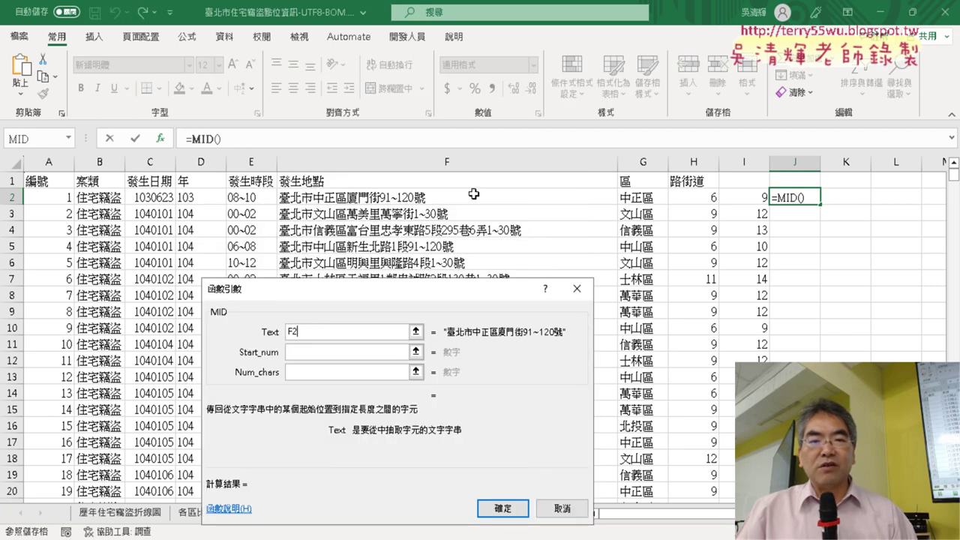
left_click(318, 352)
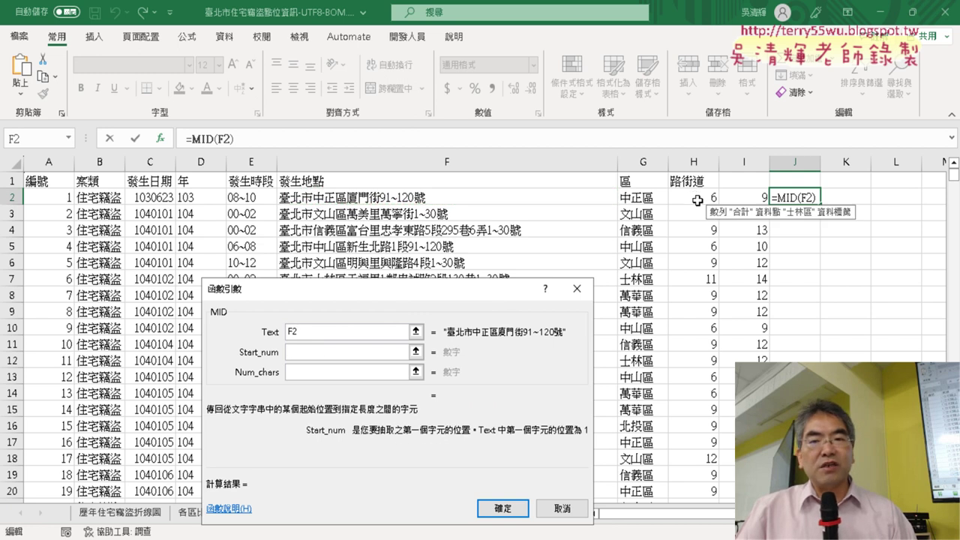
left_click(698, 199)
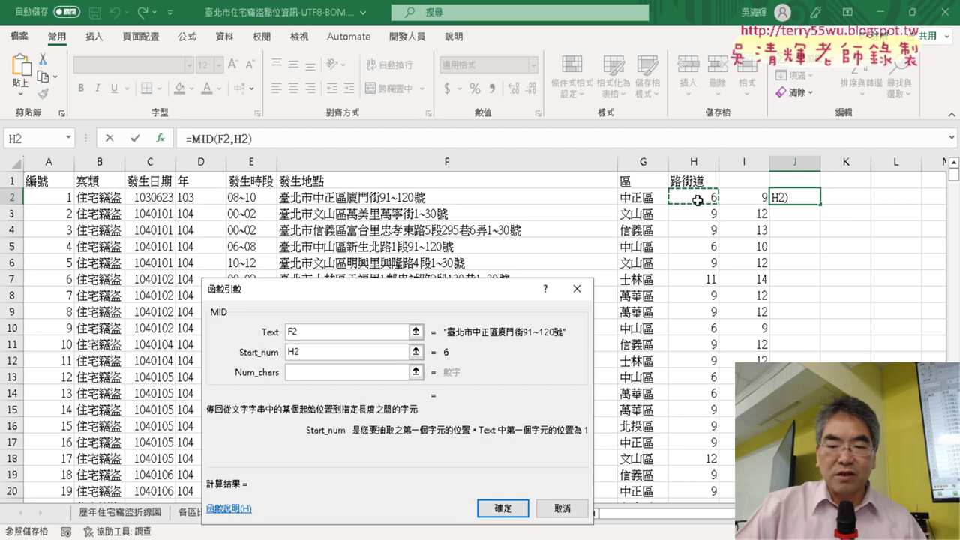
type("+•")
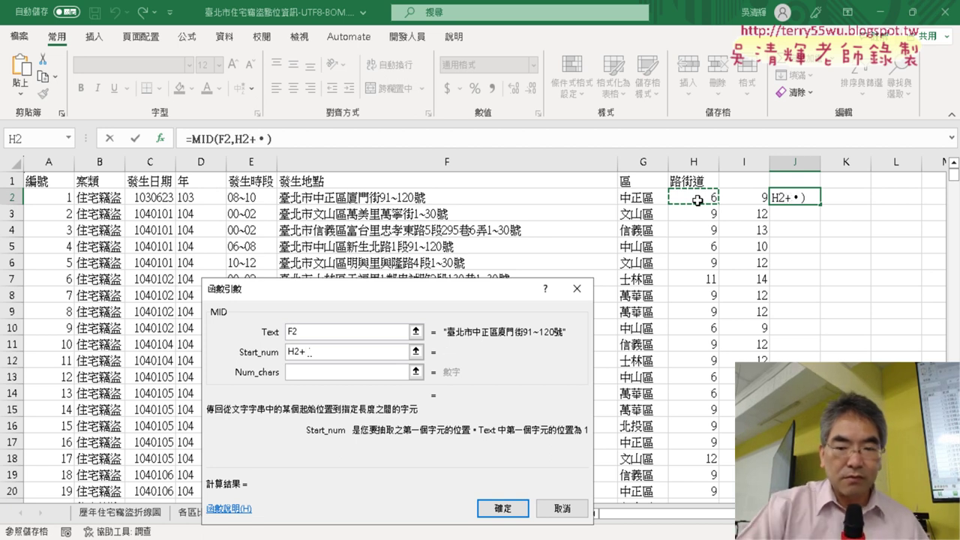
key("BackSpace")
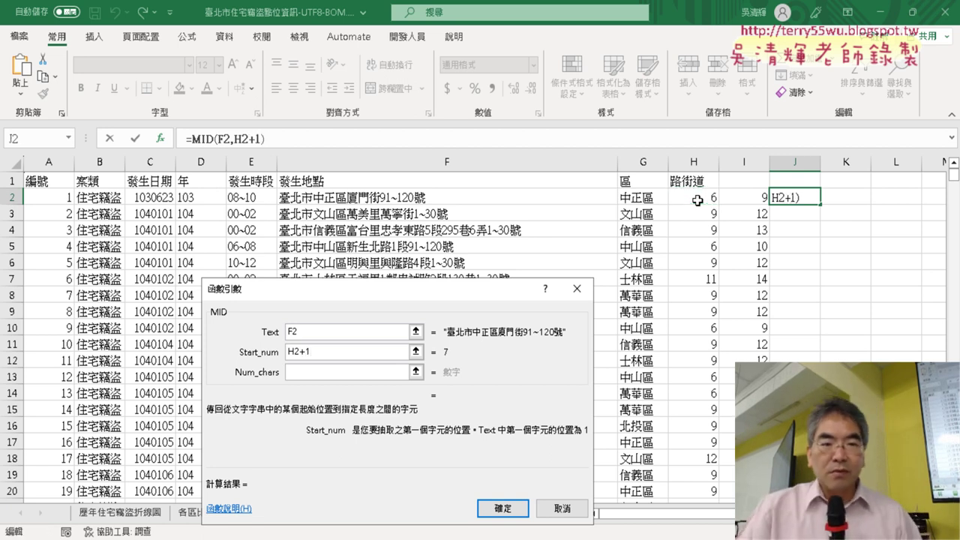
type("1")
left_click(339, 372)
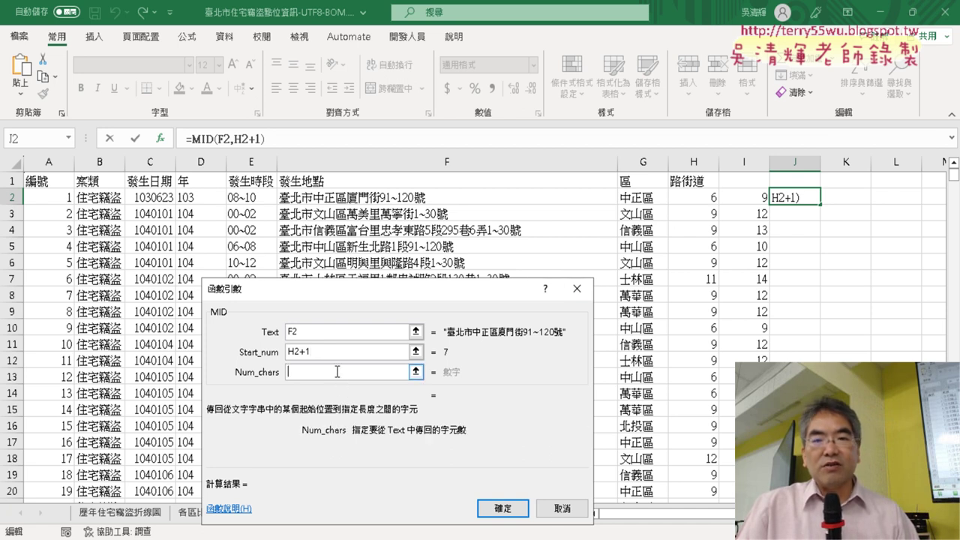
left_click(753, 200)
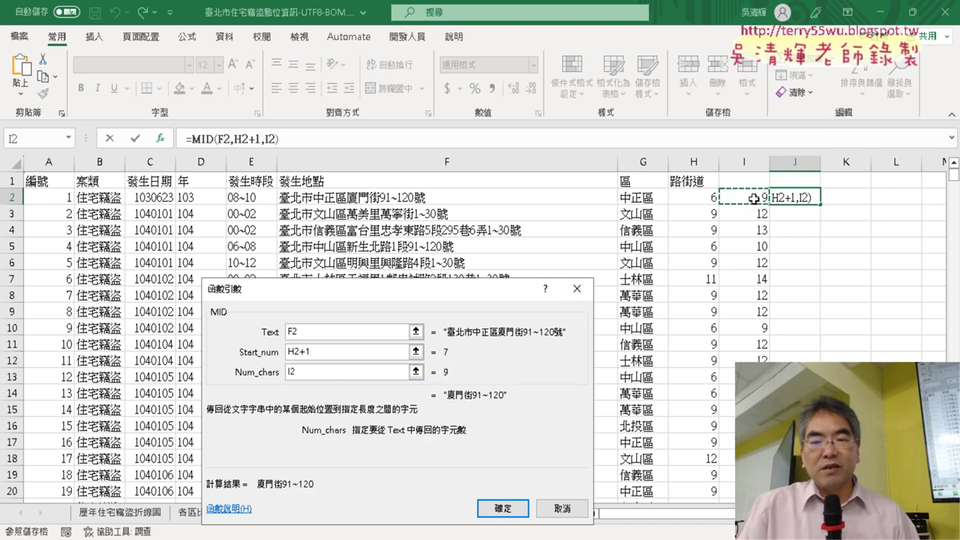
type("-")
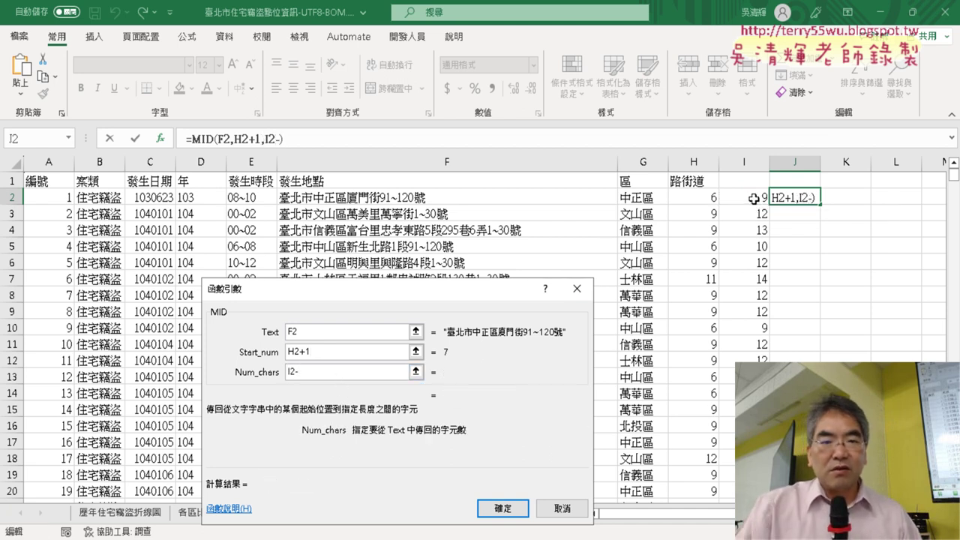
left_click(699, 199)
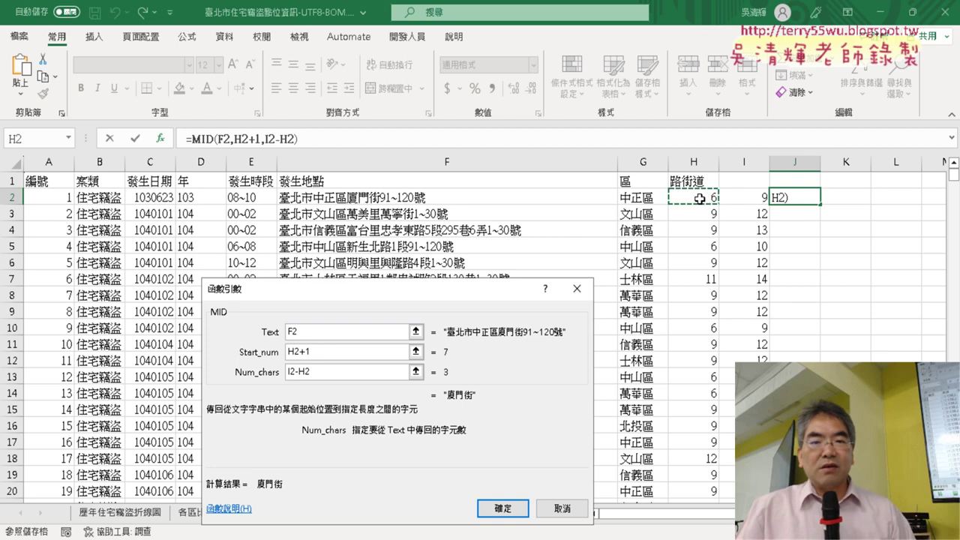
left_click(503, 509)
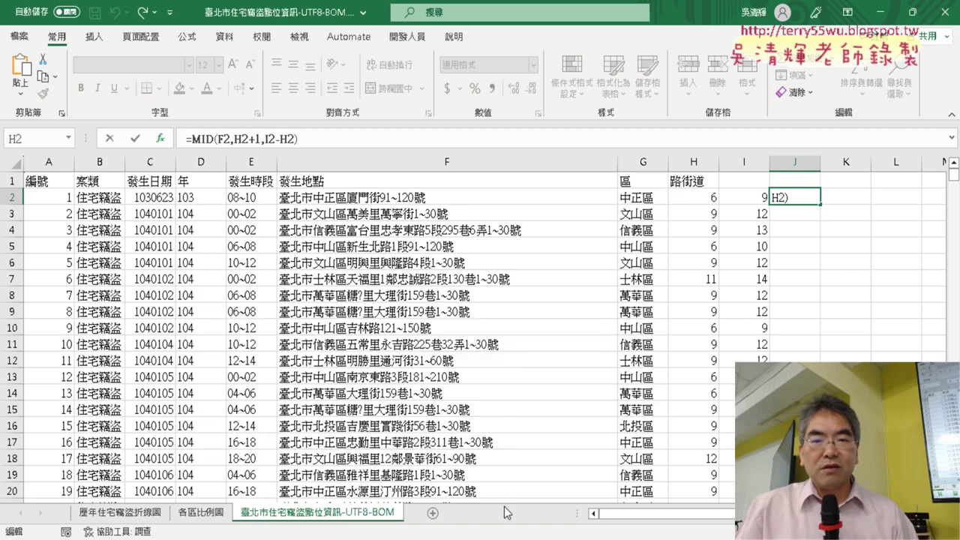
double_click(821, 204)
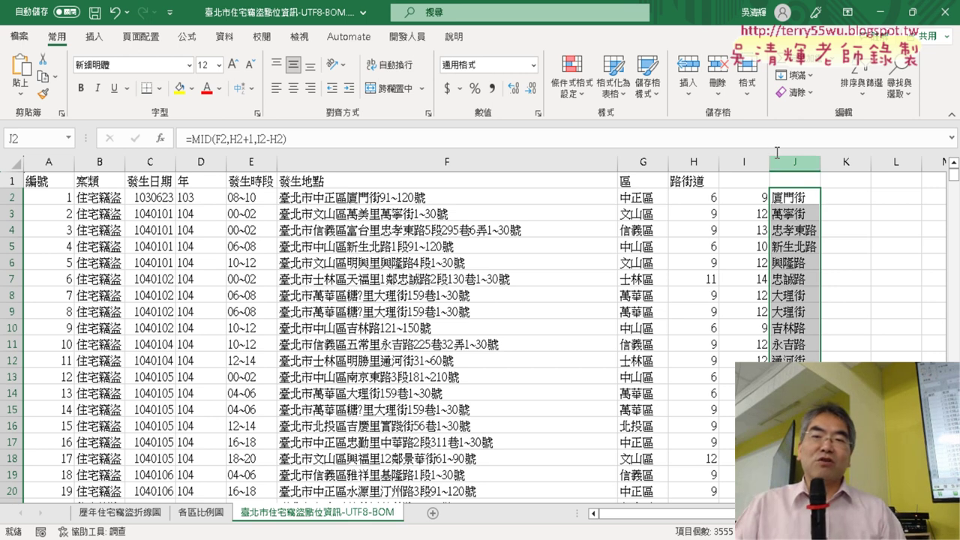
Copy the 路街道 header from H1 and paste it into J1.
left_click(699, 182)
right_click(699, 182)
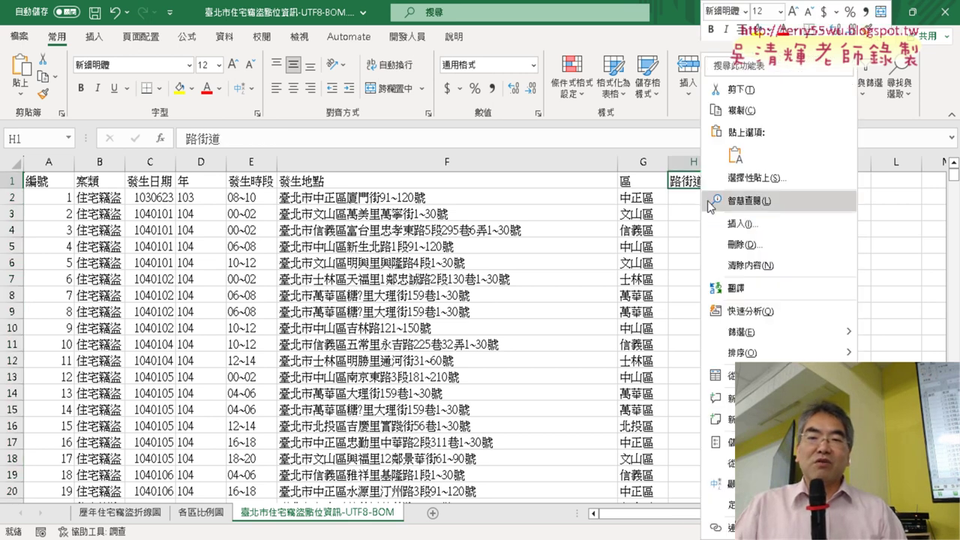
left_click(773, 105)
left_click(810, 187)
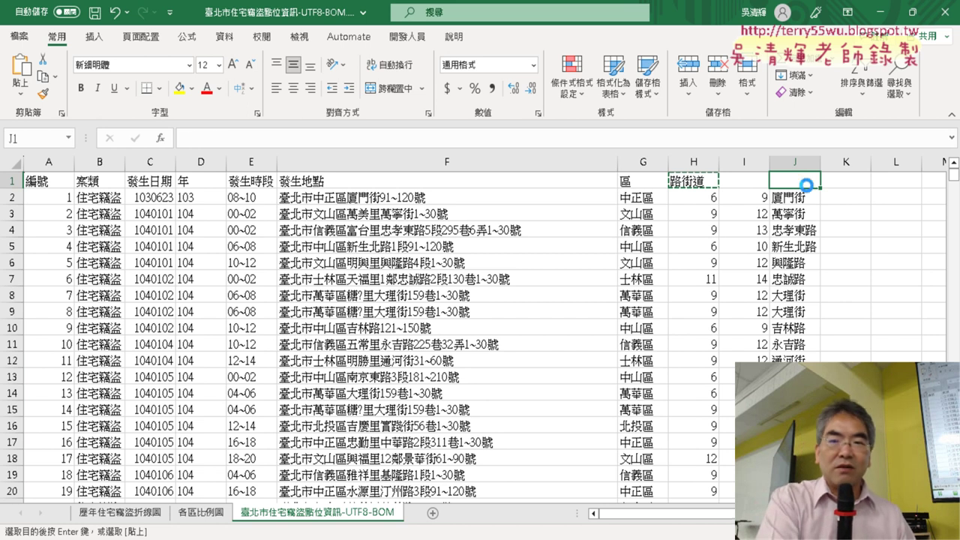
key("ctrl+v")
left_click_drag(745, 155, 694, 161)
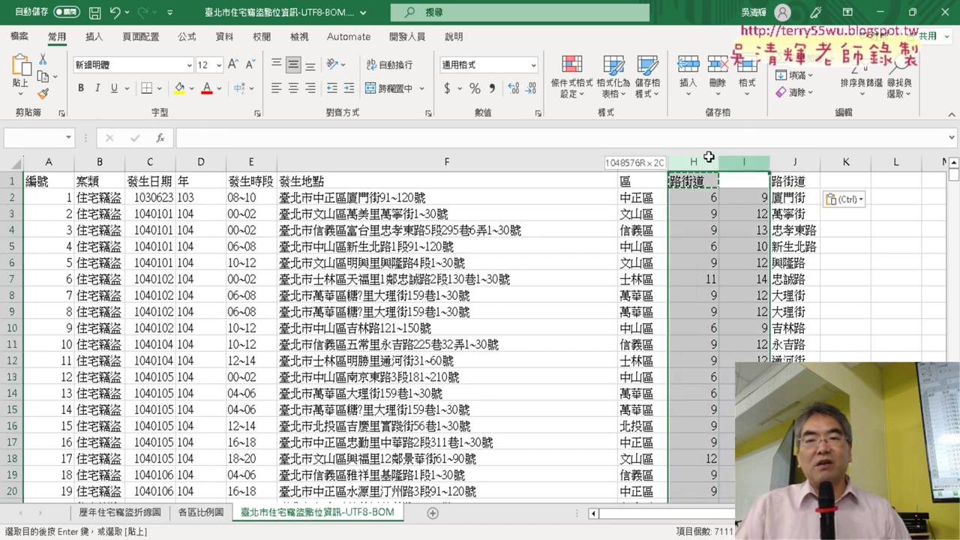
right_click(724, 225)
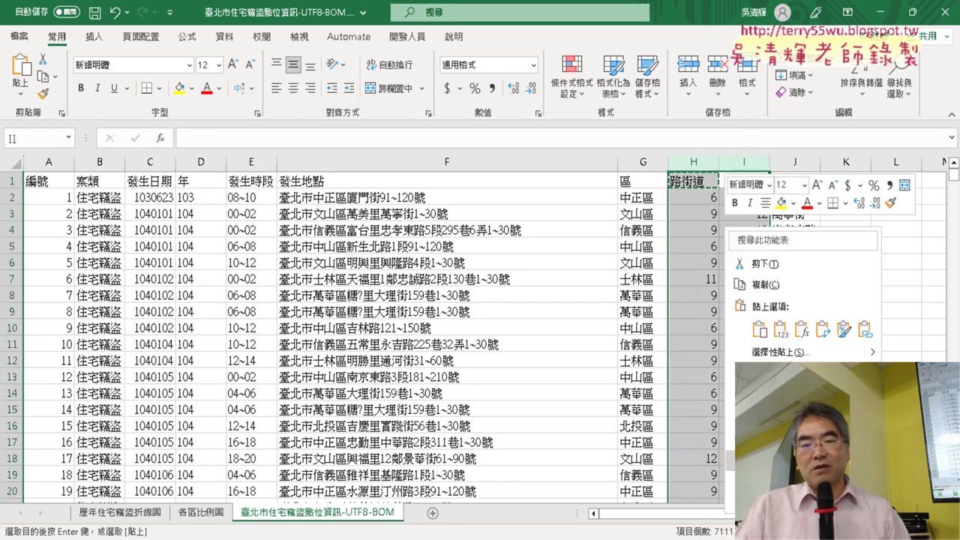
left_click(765, 482)
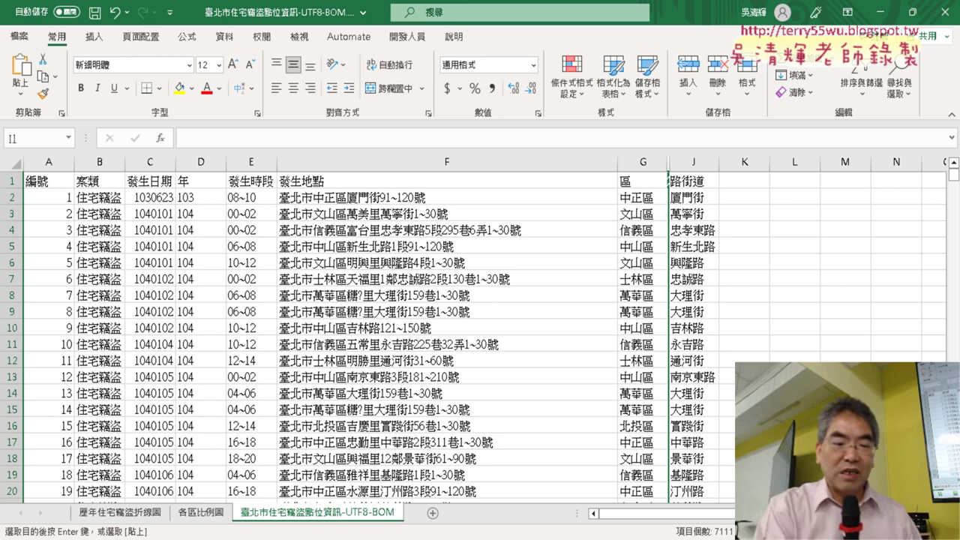
key("ctrl+shift+0")
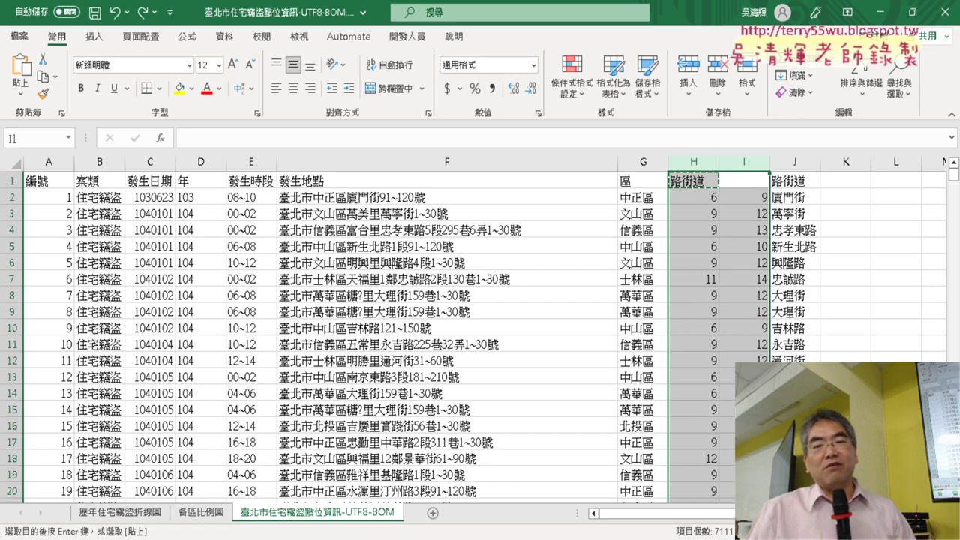
left_click(707, 198)
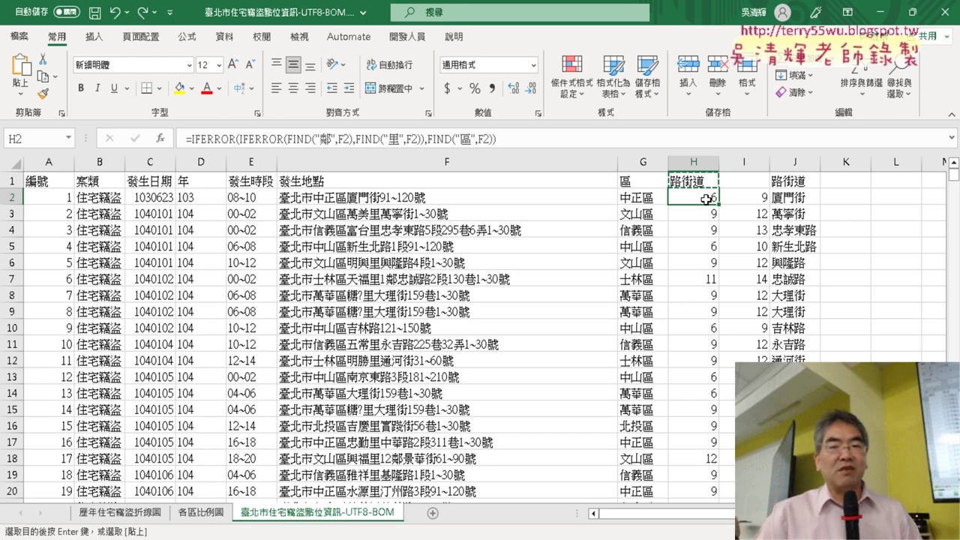
left_click(812, 196)
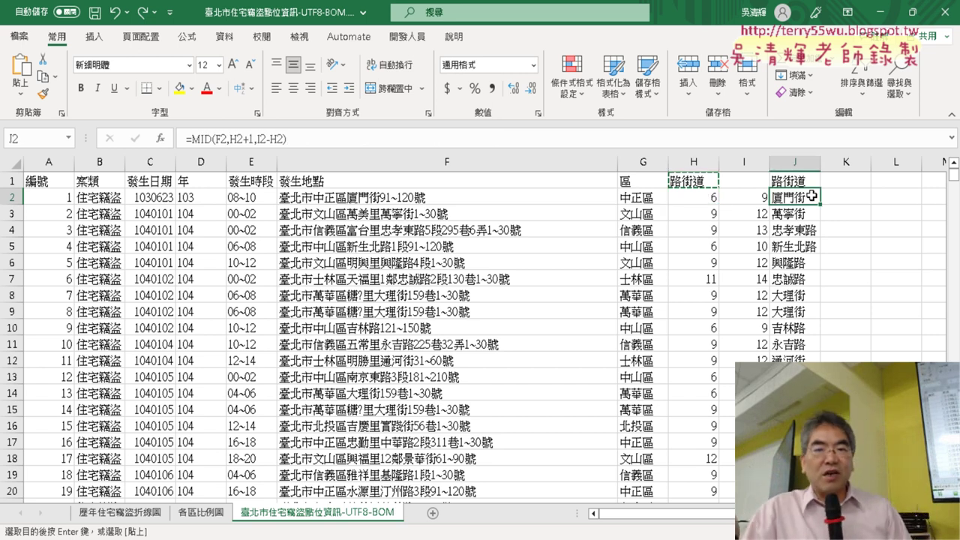
left_click(742, 165)
left_click(694, 198)
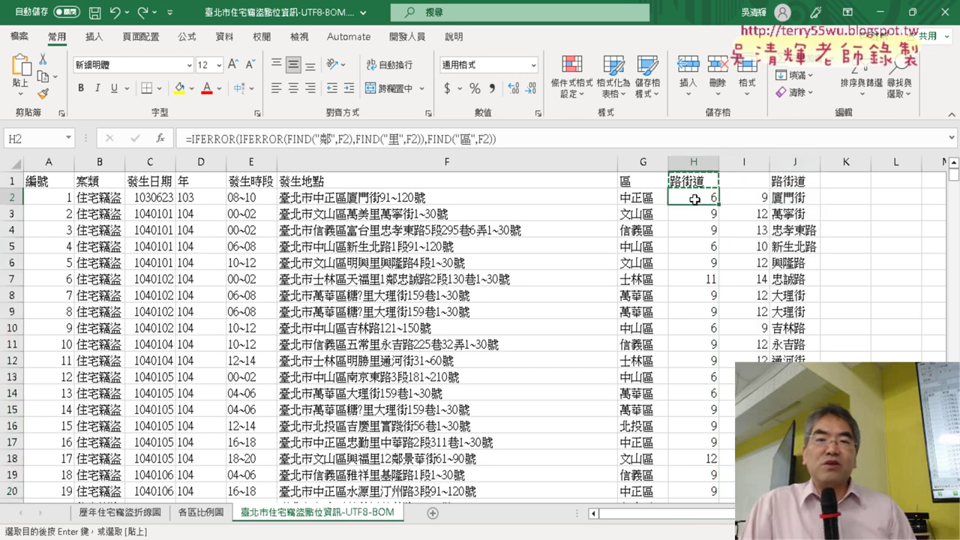
left_click(795, 200)
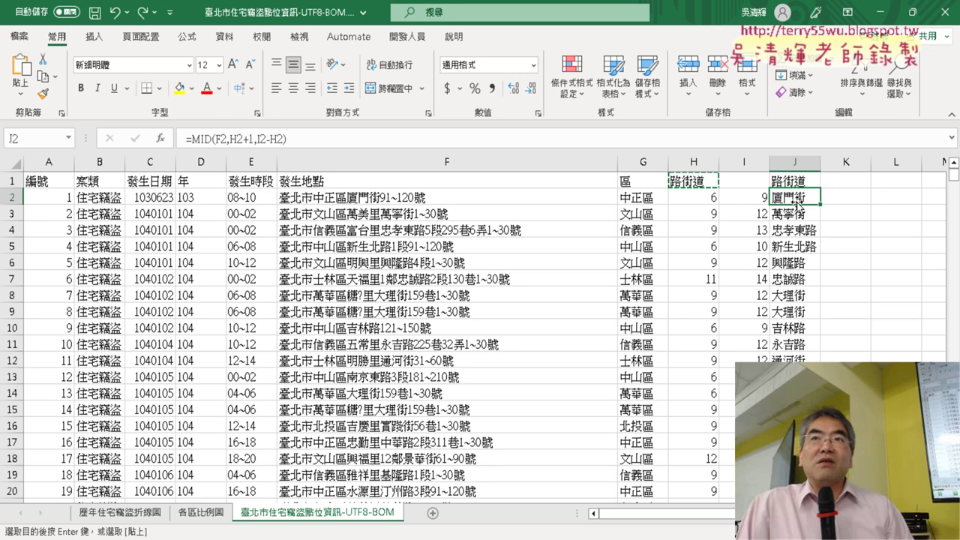